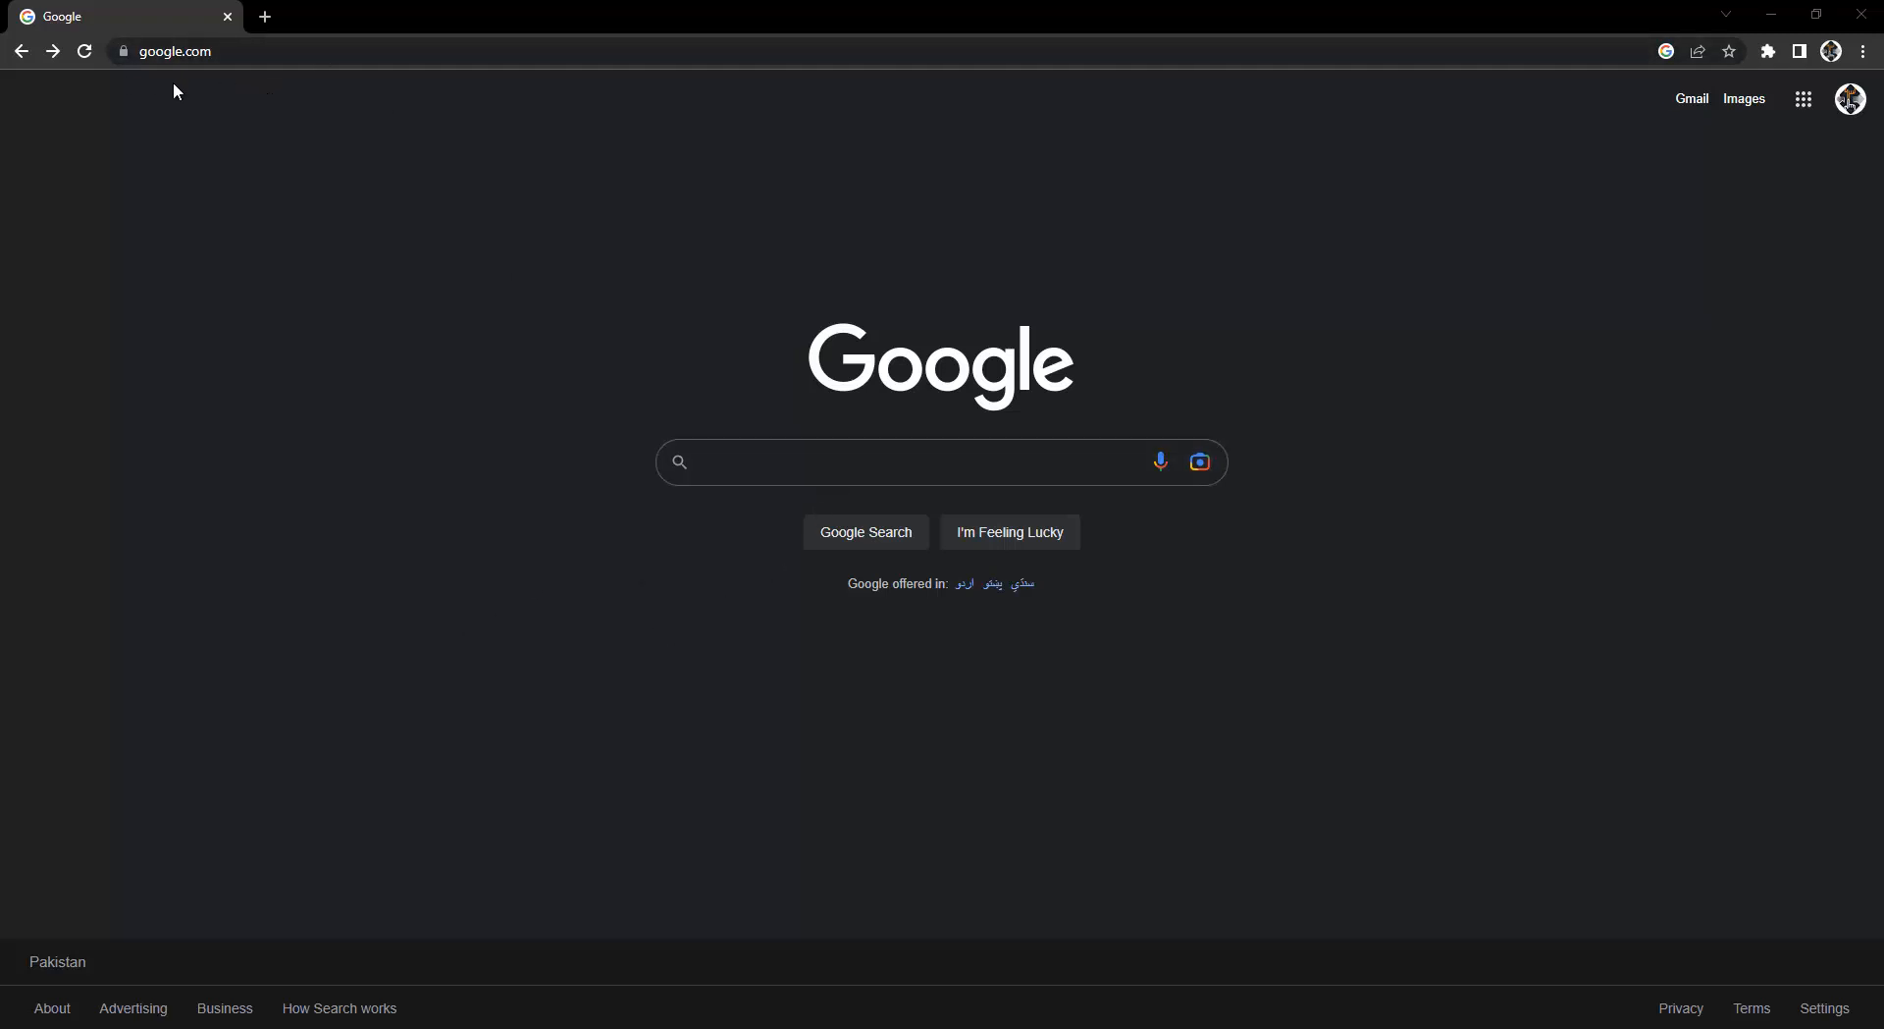
# Step: Search Google for "xampp" and open the Apache Friends installers and downloads result in a new browser tab
pyautogui.click(820, 467)
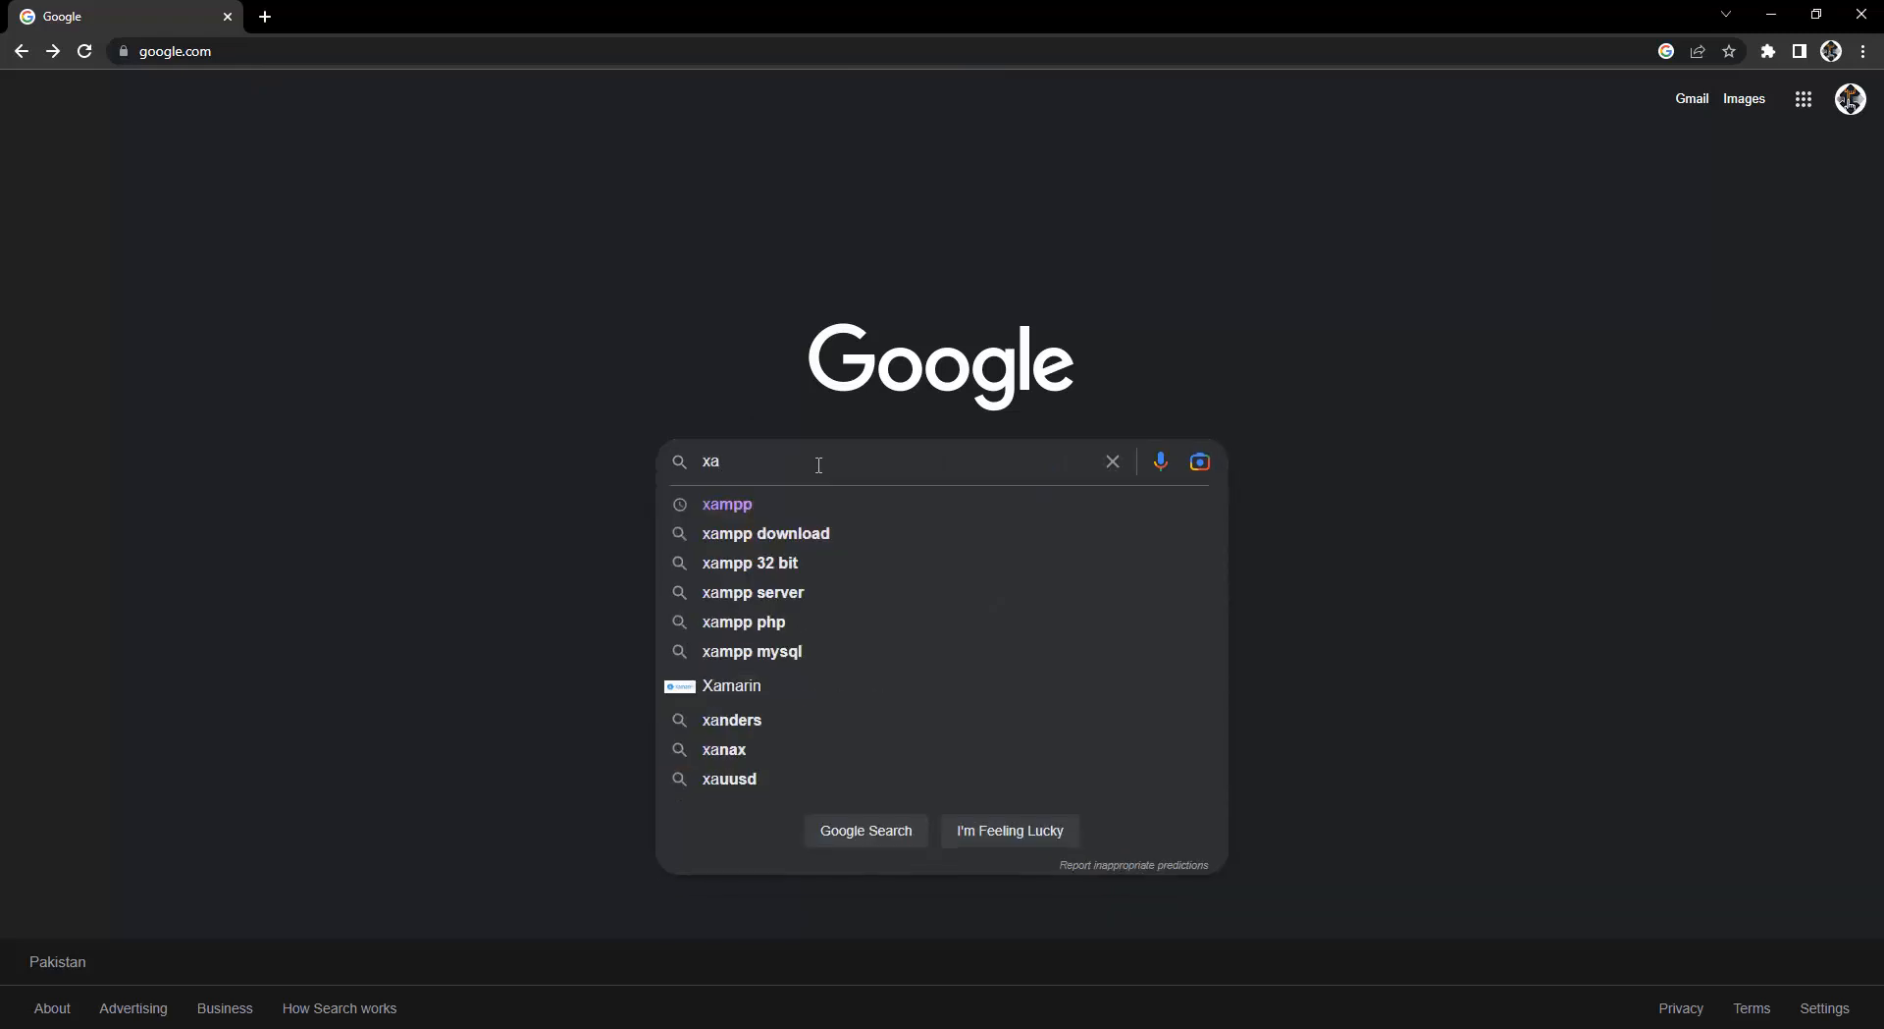
pyautogui.write('xampp')
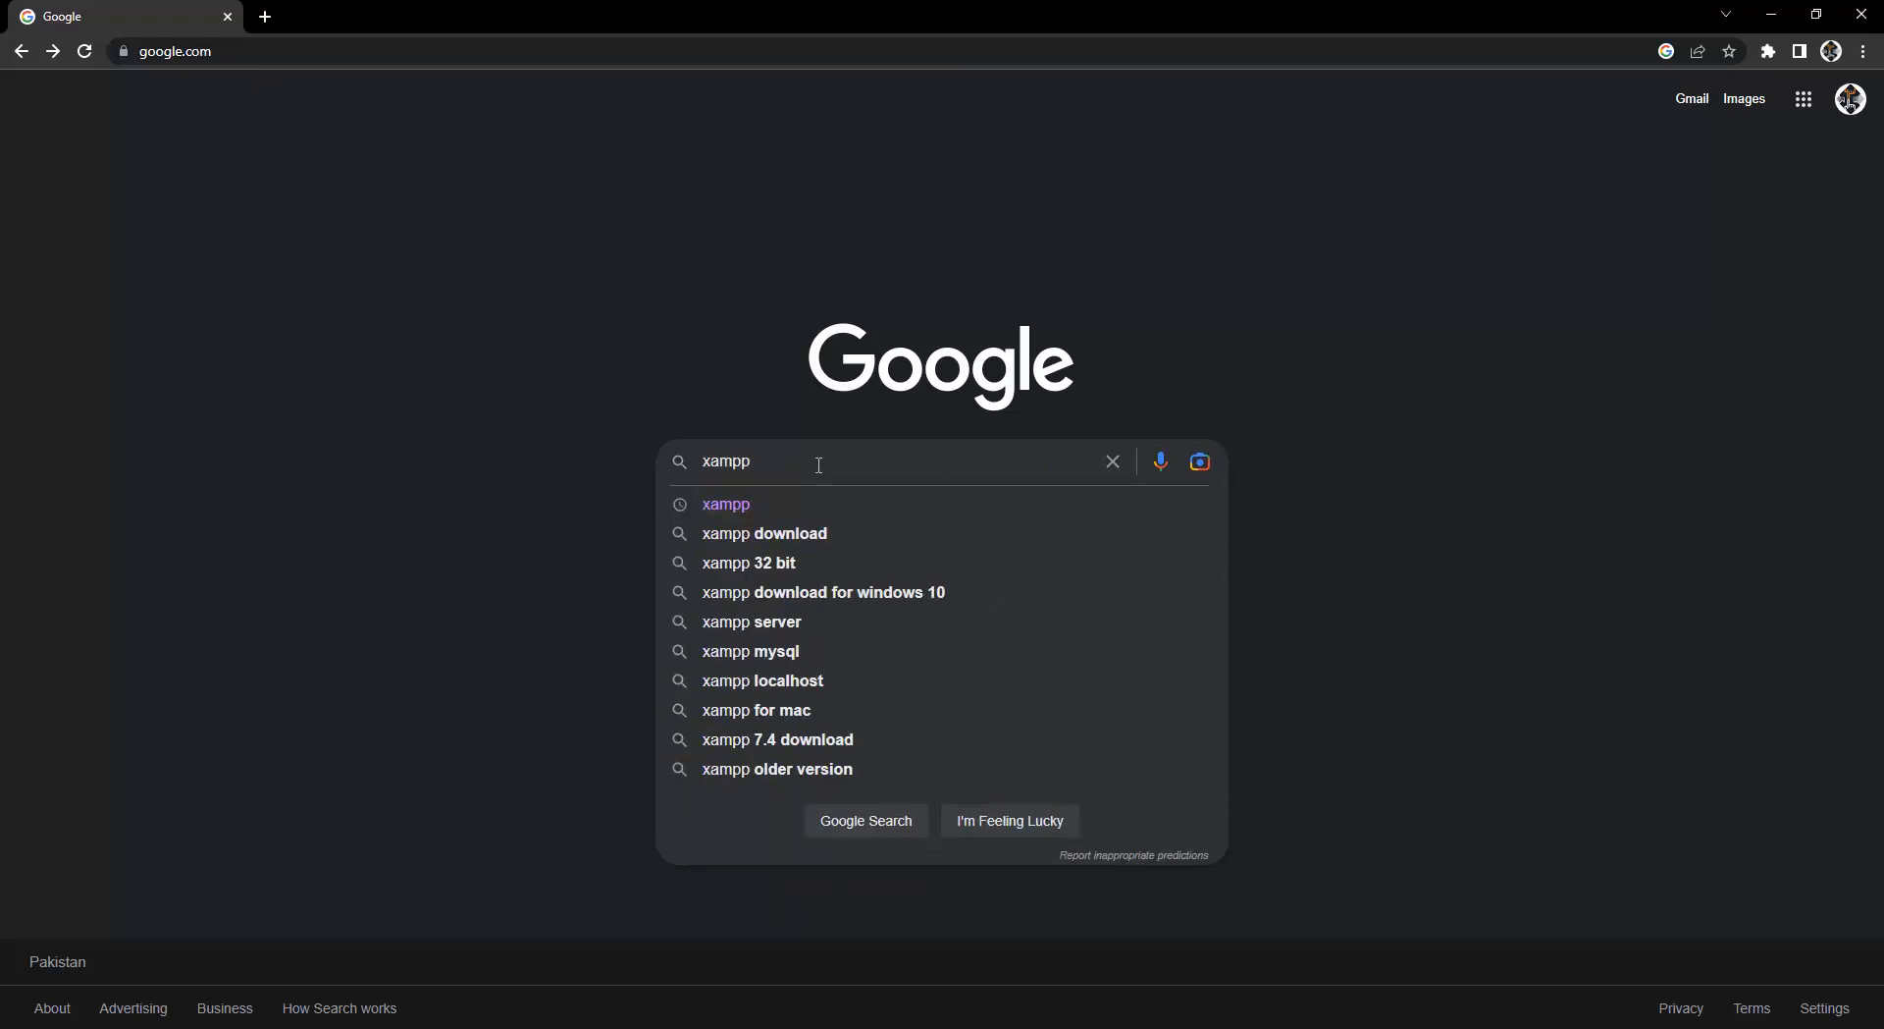
pyautogui.press('Return')
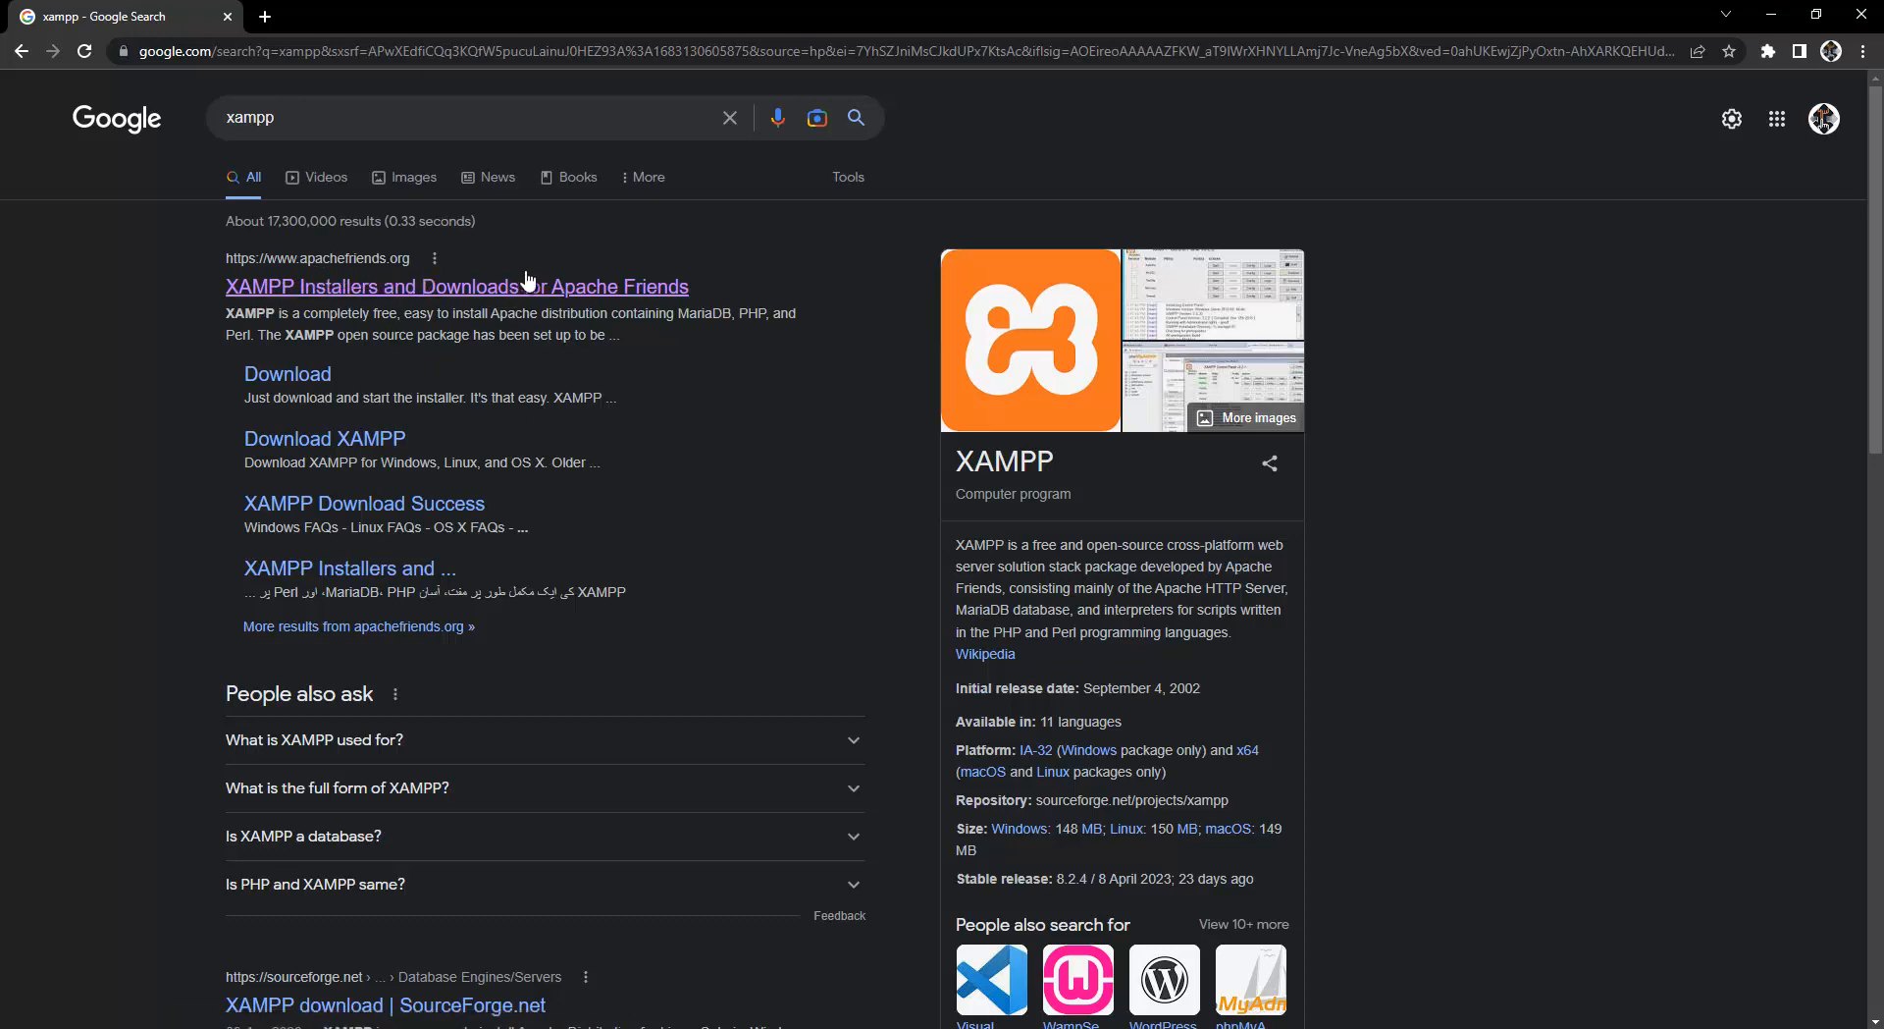
pyautogui.rightClick(418, 290)
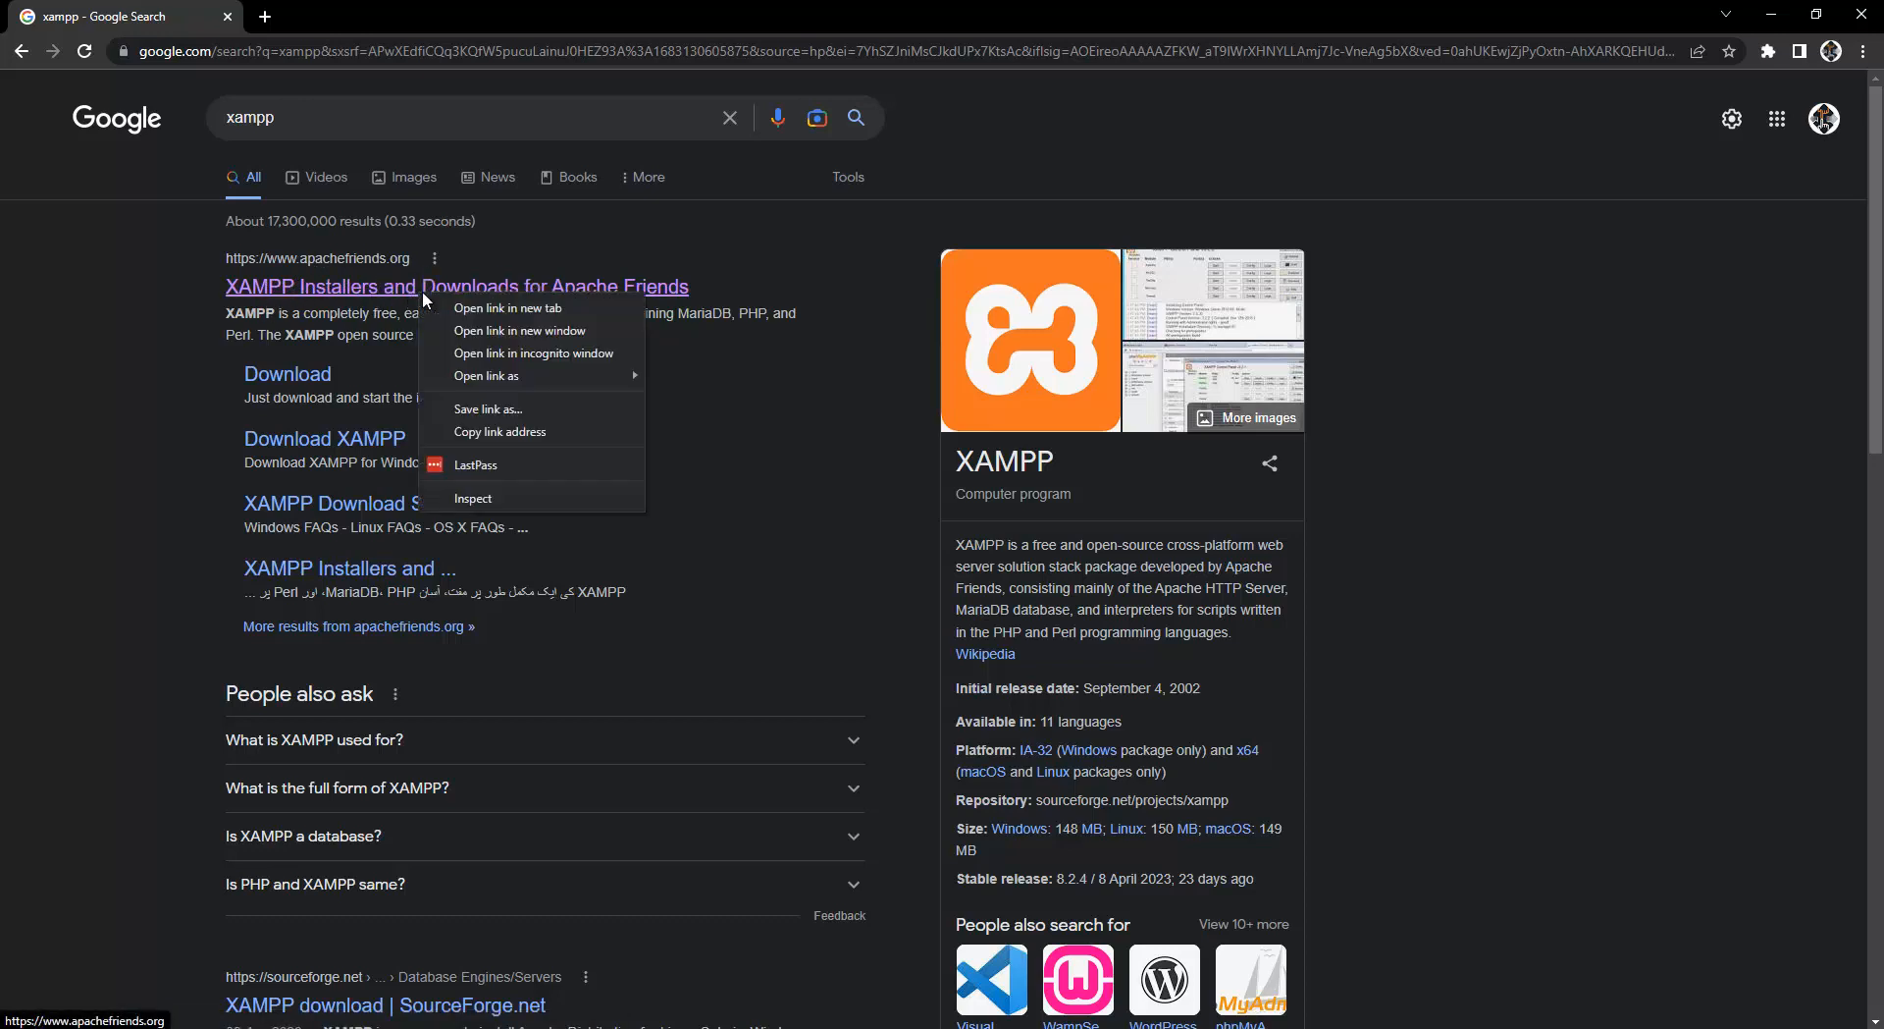
pyautogui.click(475, 307)
pyautogui.click(334, 19)
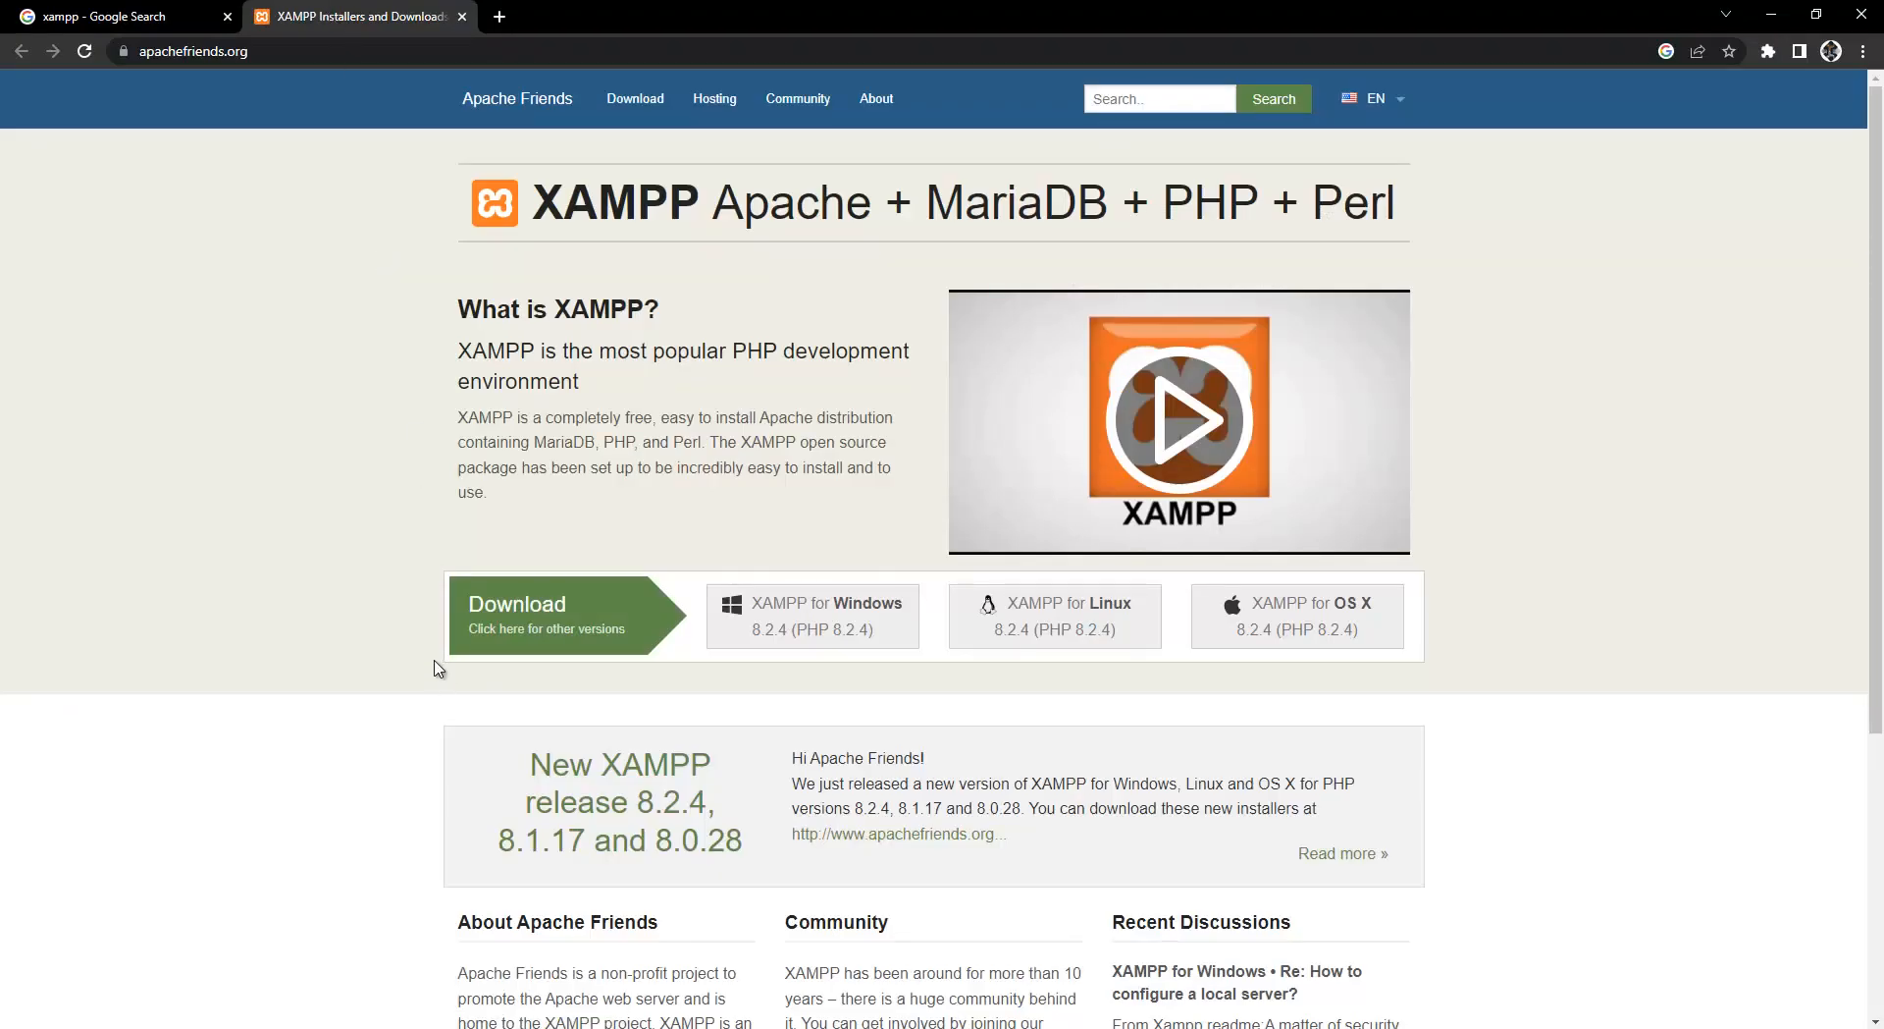
# Step: Open the Apache Friends download page that lists the other XAMPP versions
pyautogui.scroll(-1, 436, 663)
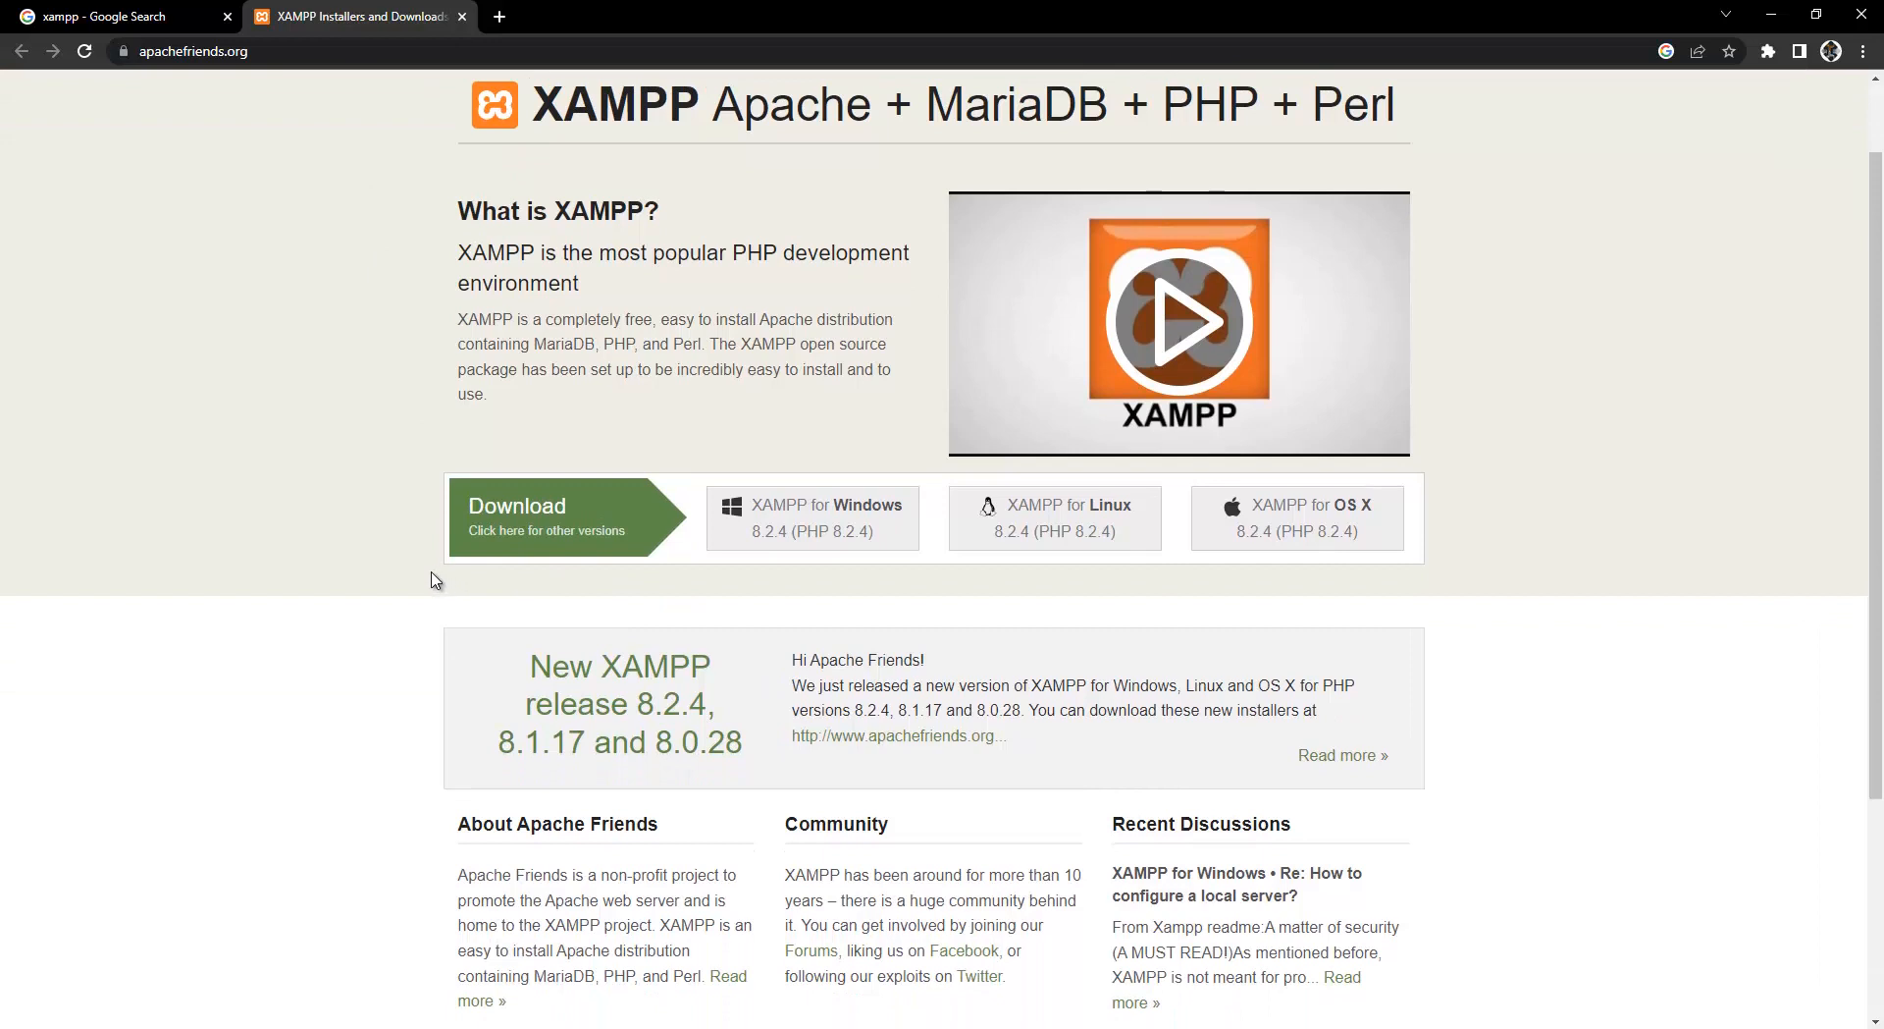
pyautogui.scroll(1, 385, 656)
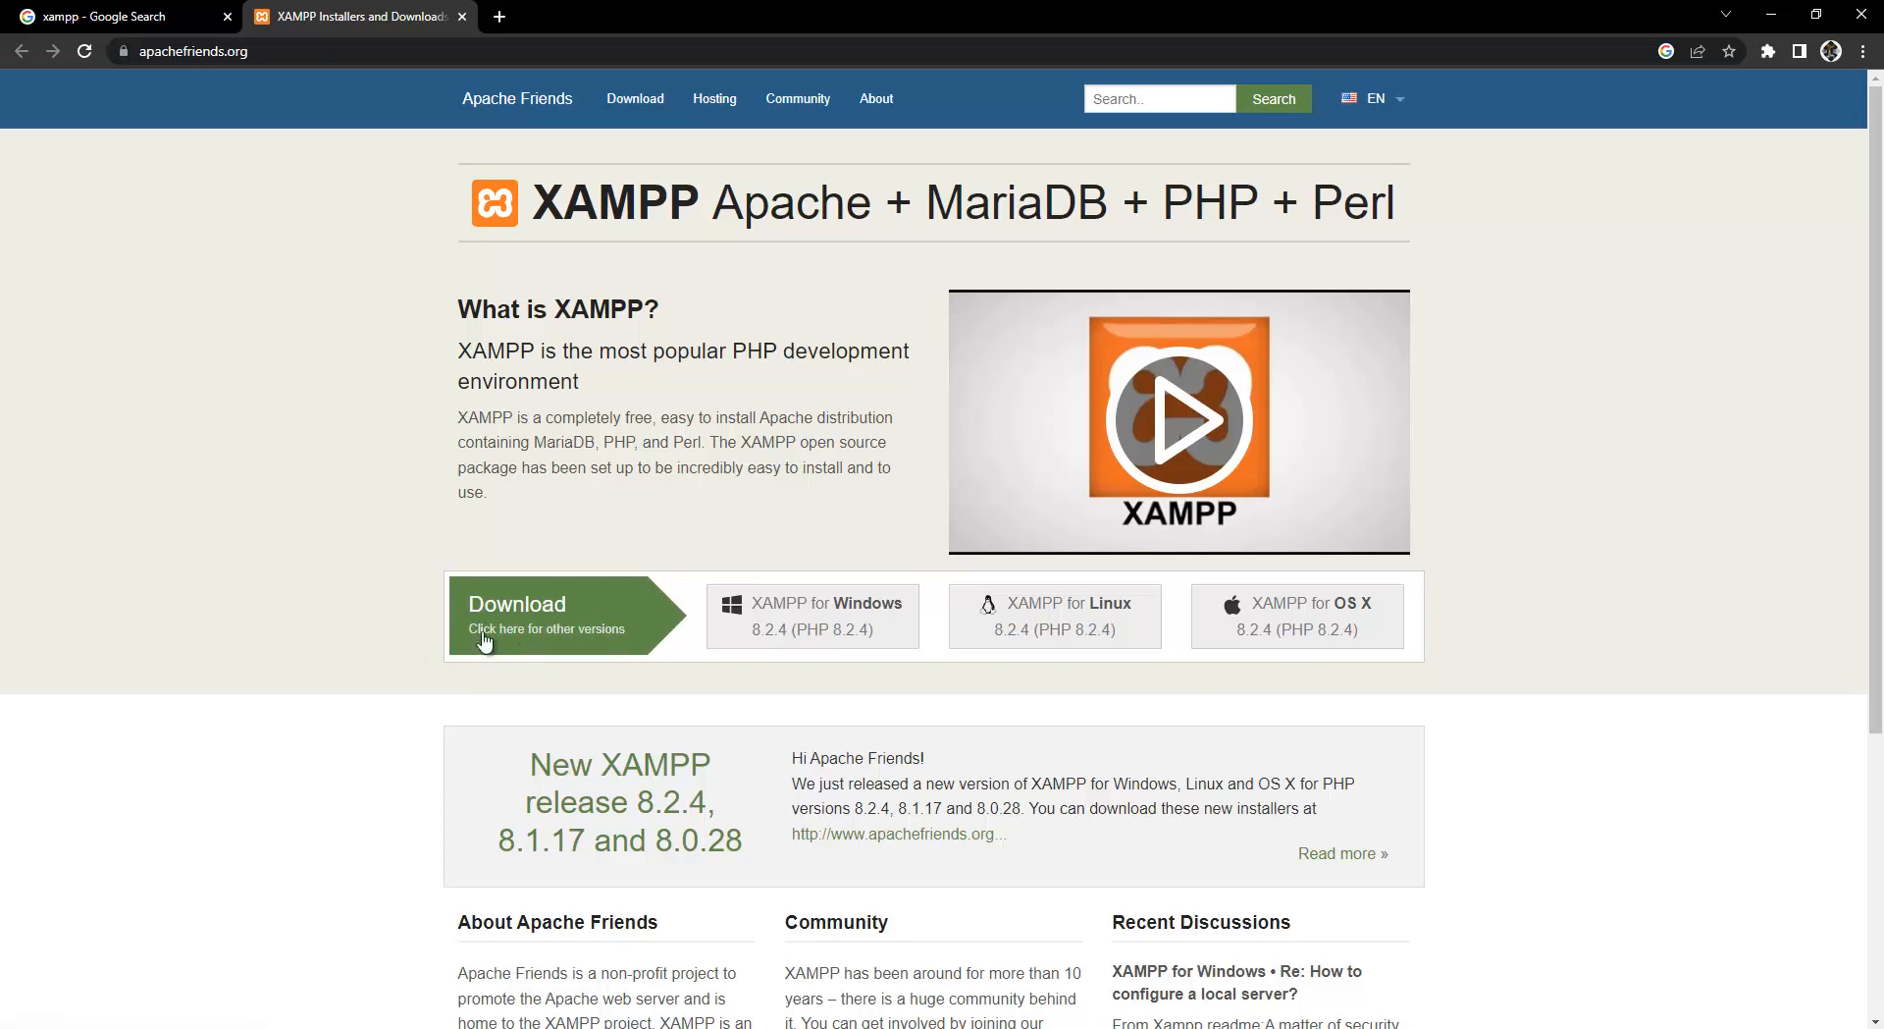
pyautogui.click(577, 639)
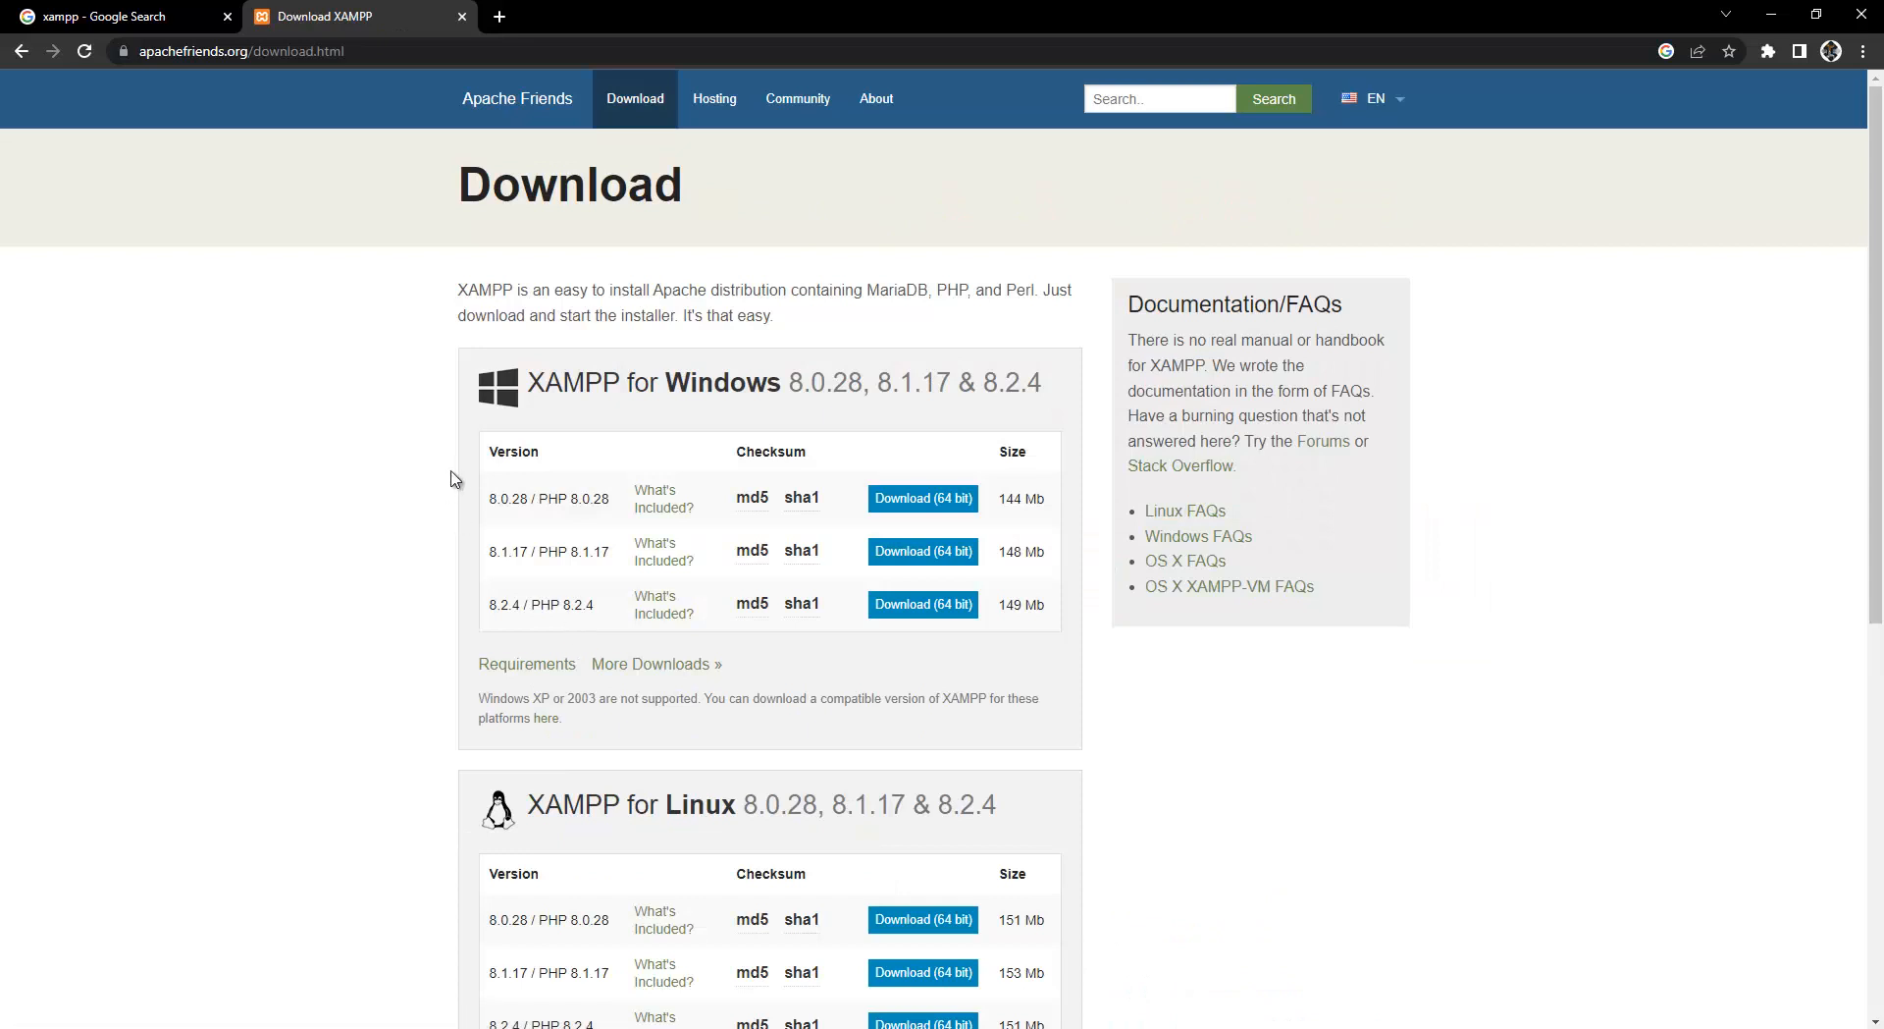
# Step: Download the 64-bit XAMPP for Windows installer, version 8.2.4 / PHP 8.2.4
pyautogui.scroll(-2, 456, 478)
pyautogui.scroll(-5, 456, 478)
pyautogui.scroll(7, 460, 478)
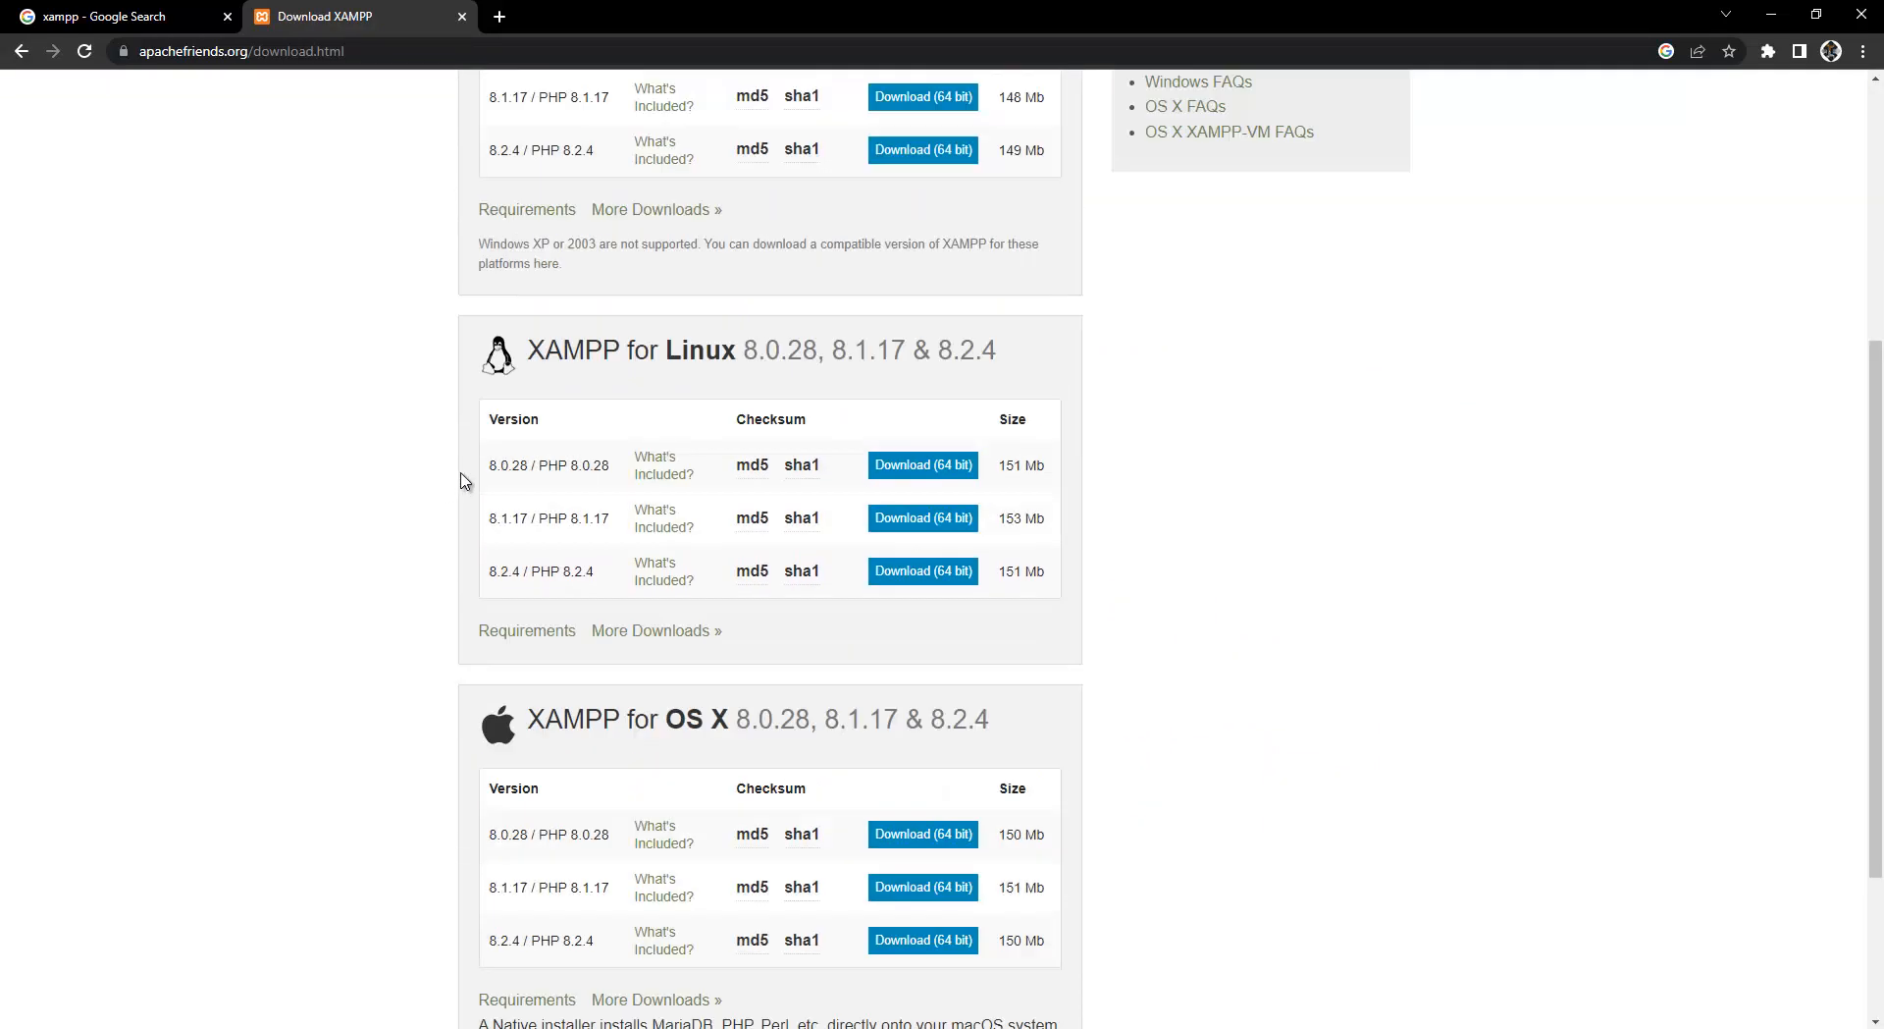
pyautogui.scroll(-1, 451, 480)
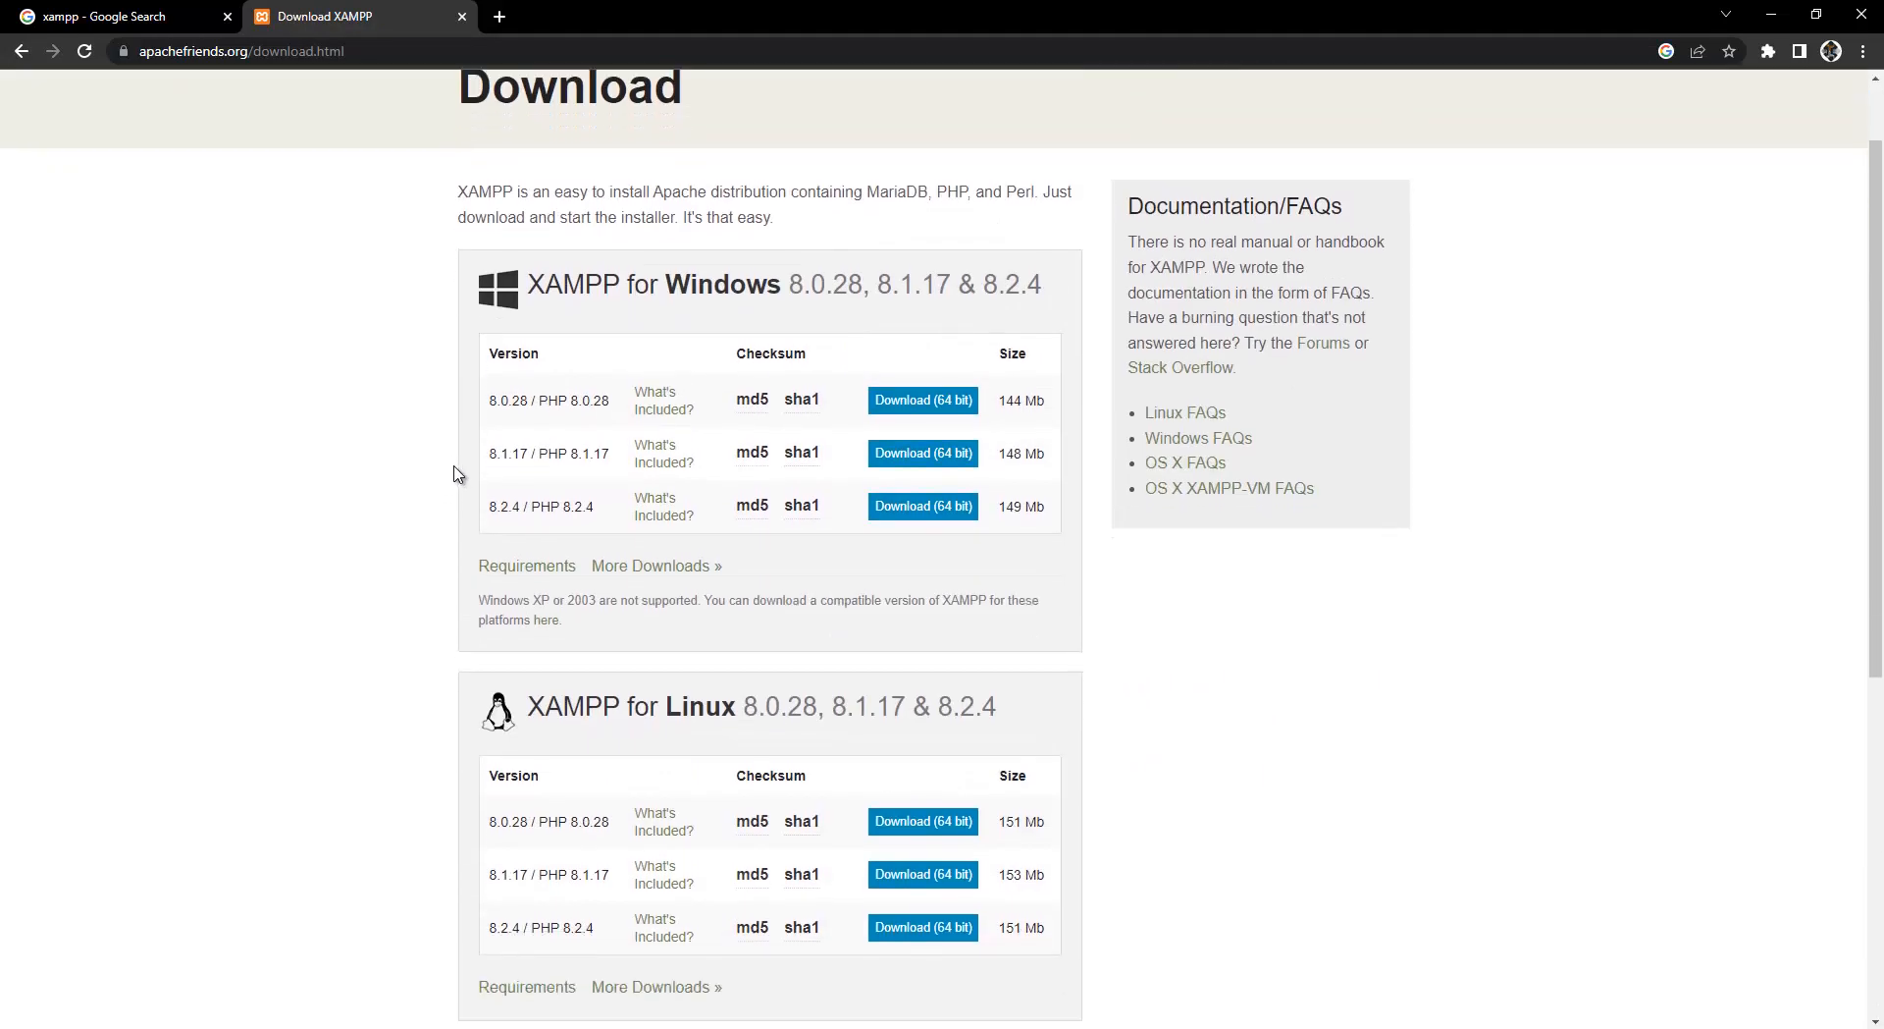
pyautogui.scroll(1, 452, 473)
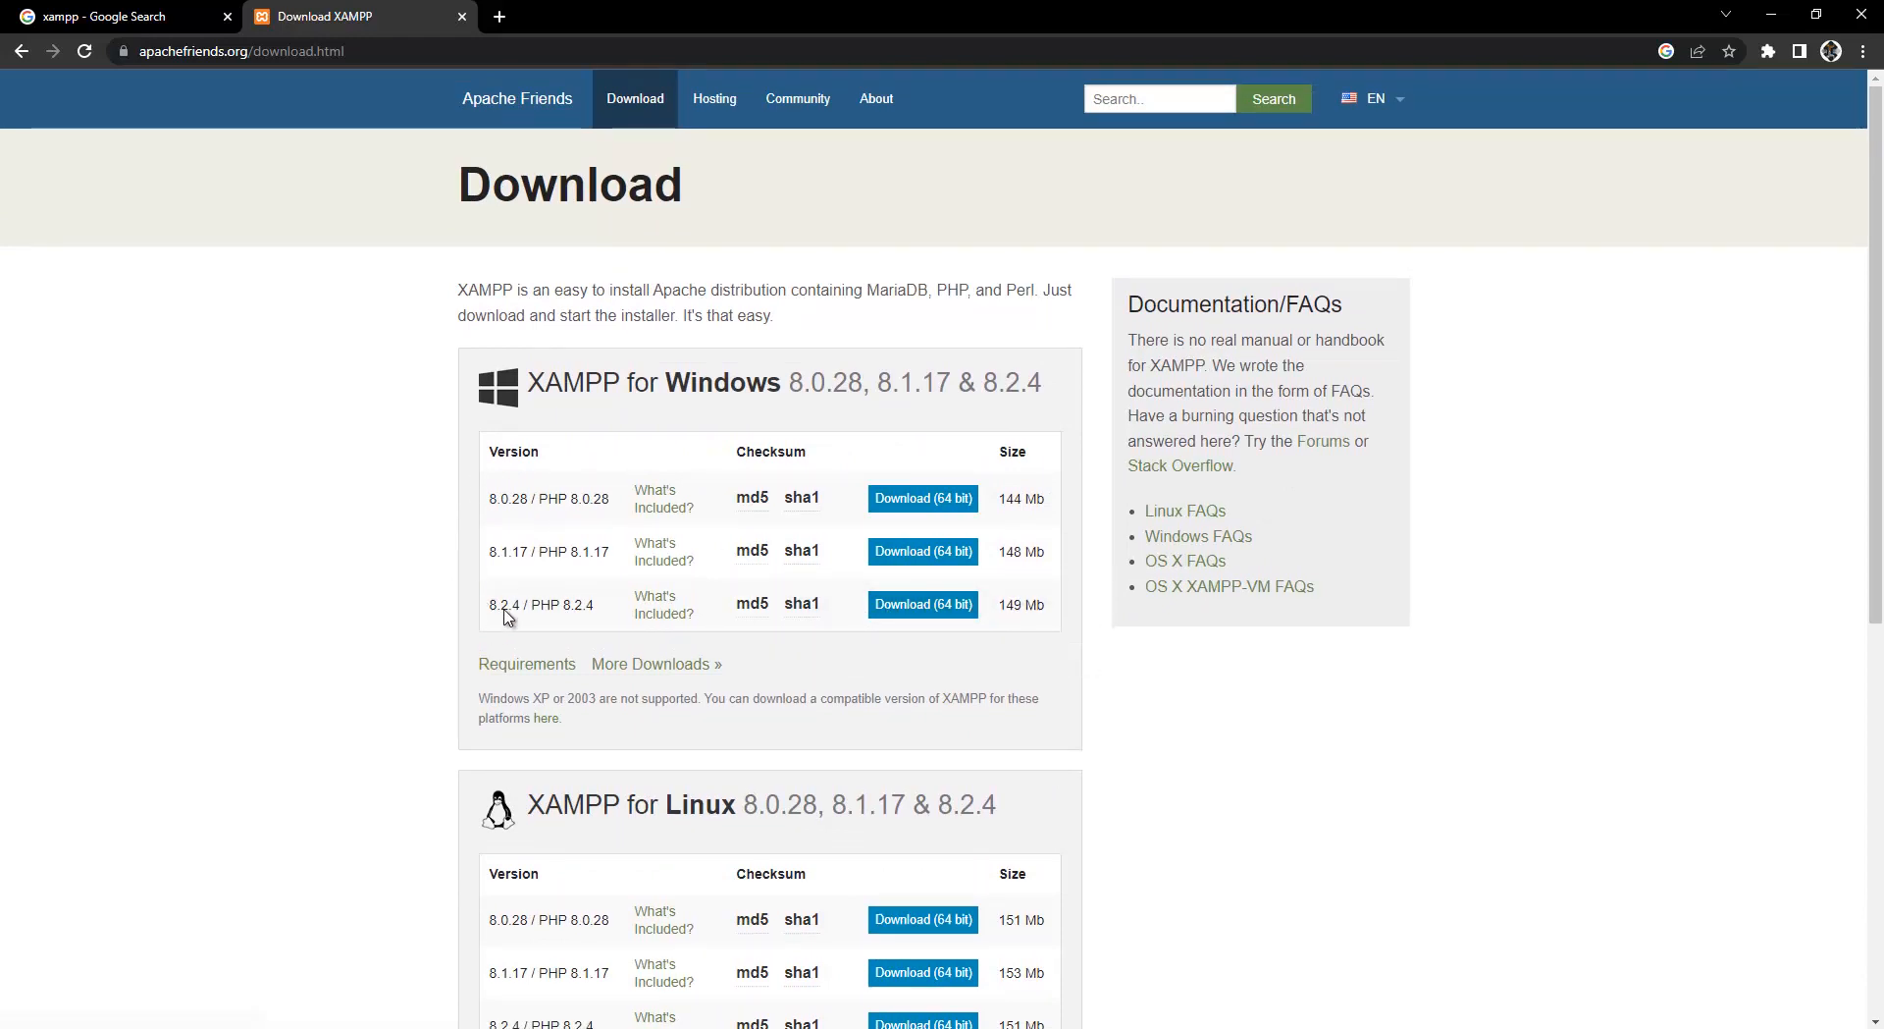
pyautogui.moveTo(490, 609); pyautogui.dragTo(592, 614)
pyautogui.doubleClick(546, 610)
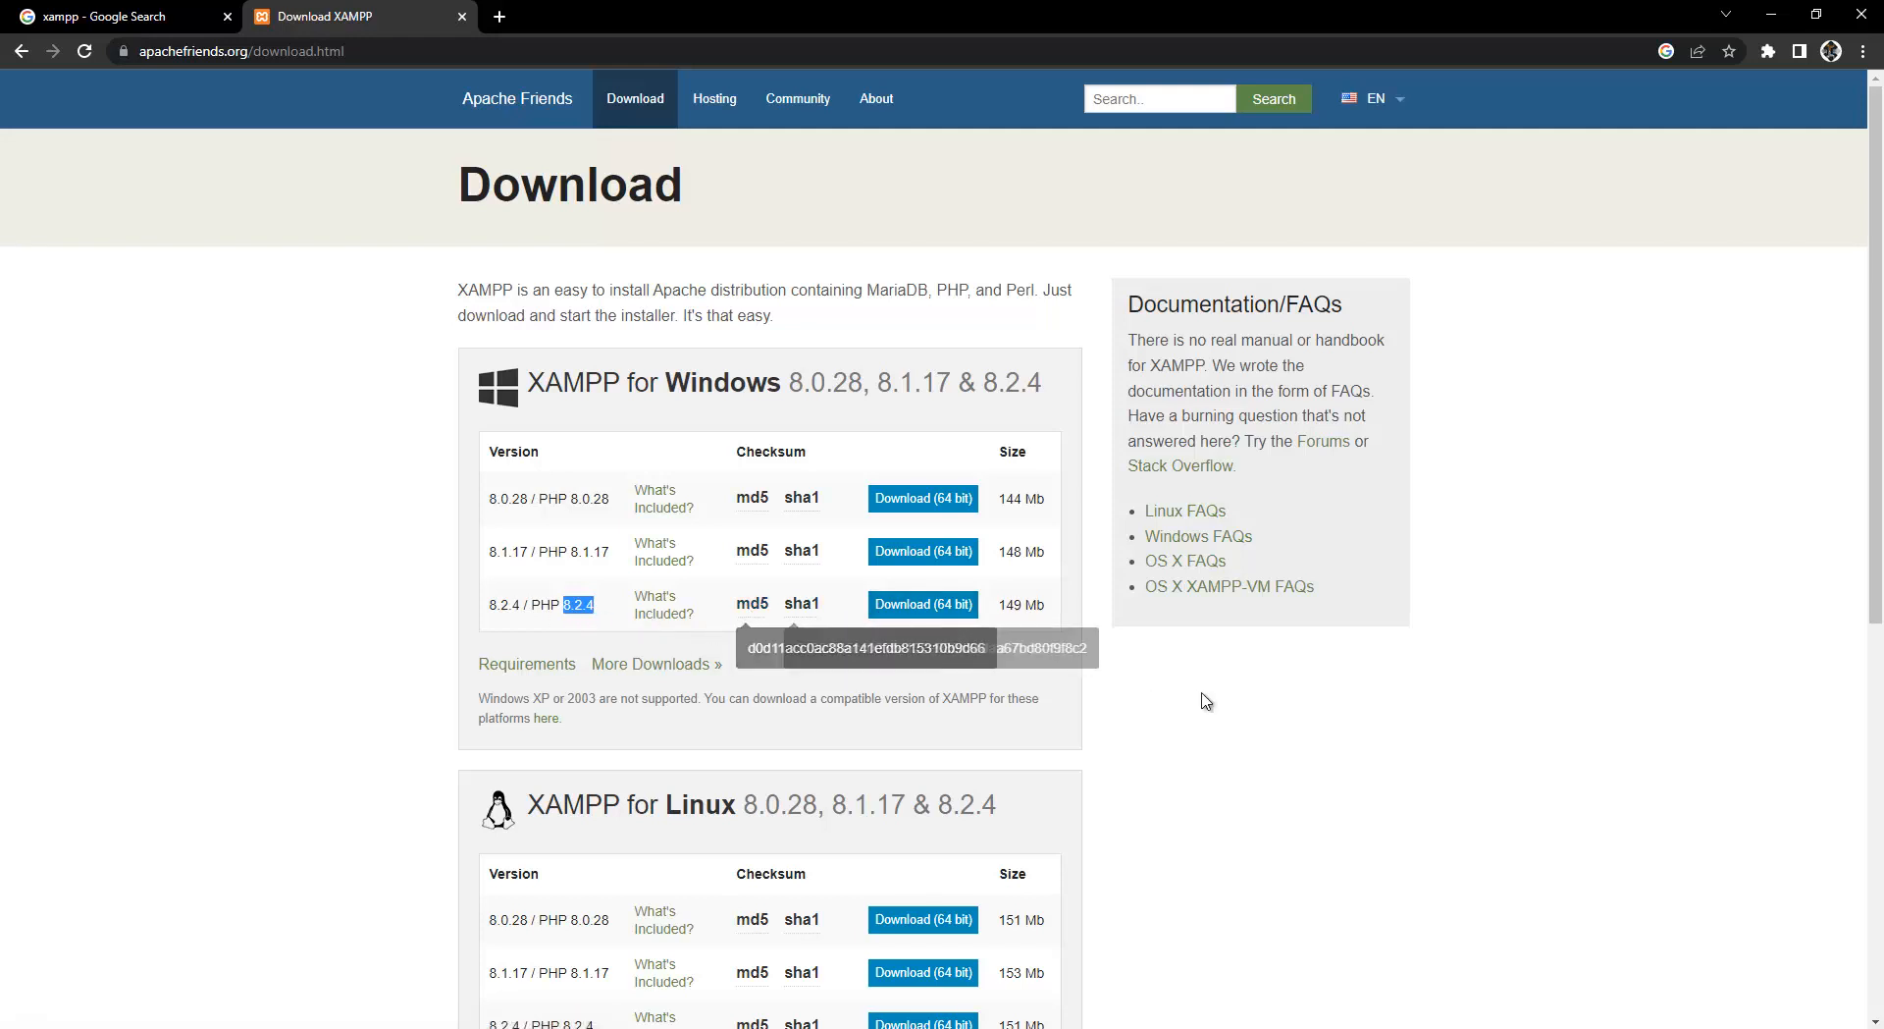
pyautogui.click(926, 607)
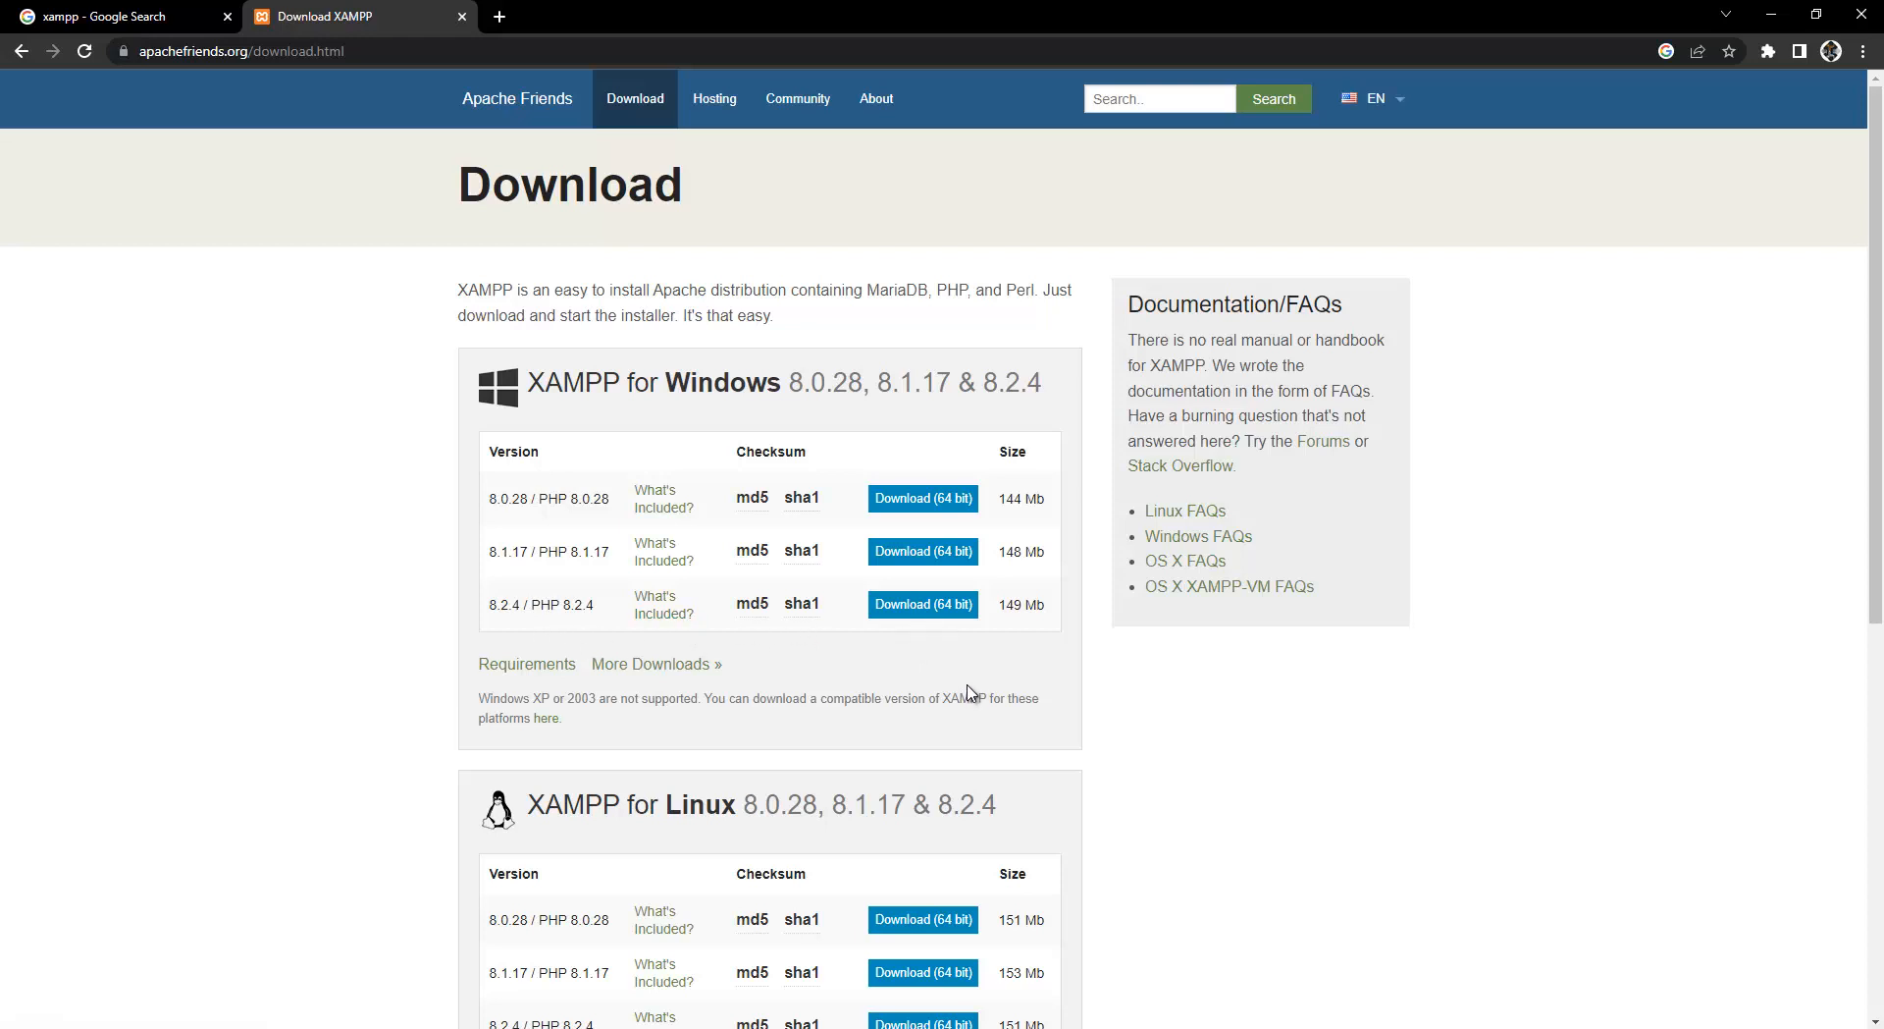
pyautogui.click(944, 615)
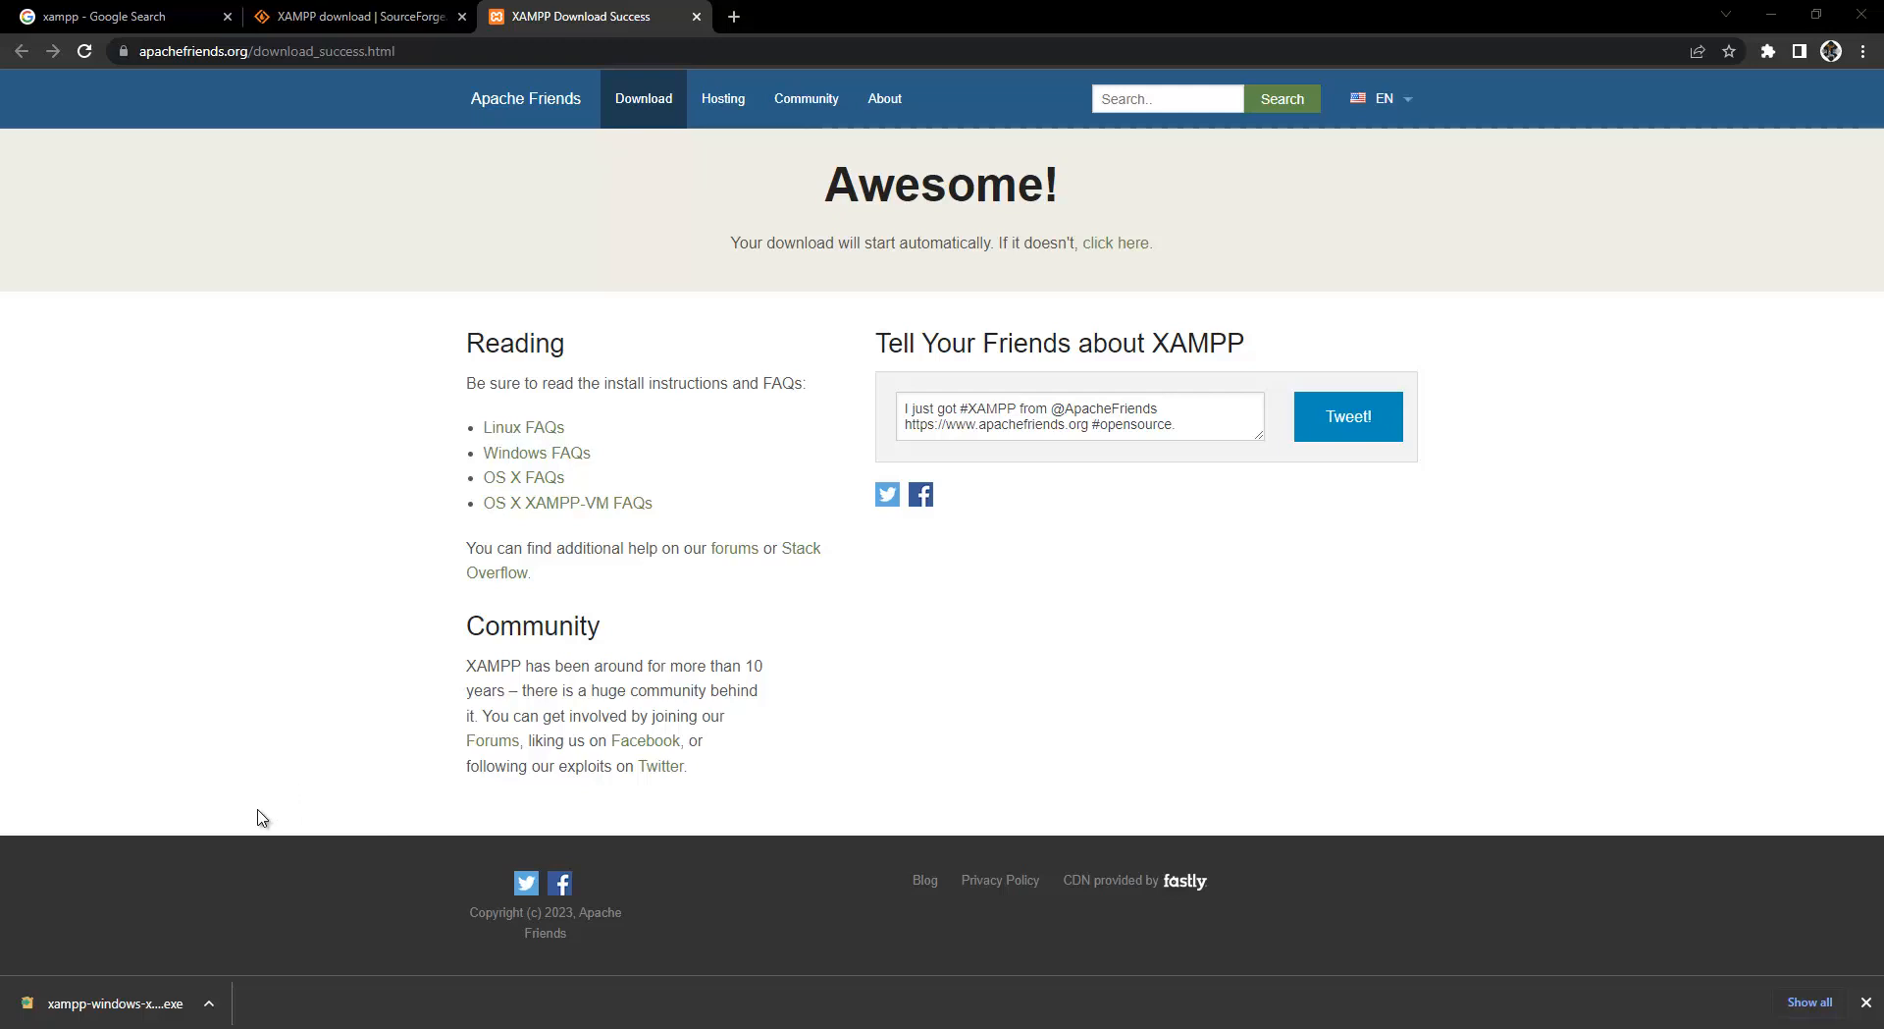
# Step: Launch the downloaded XAMPP installer, acknowledge the User Account Control warning and reposition the setup wizard
pyautogui.click(209, 1003)
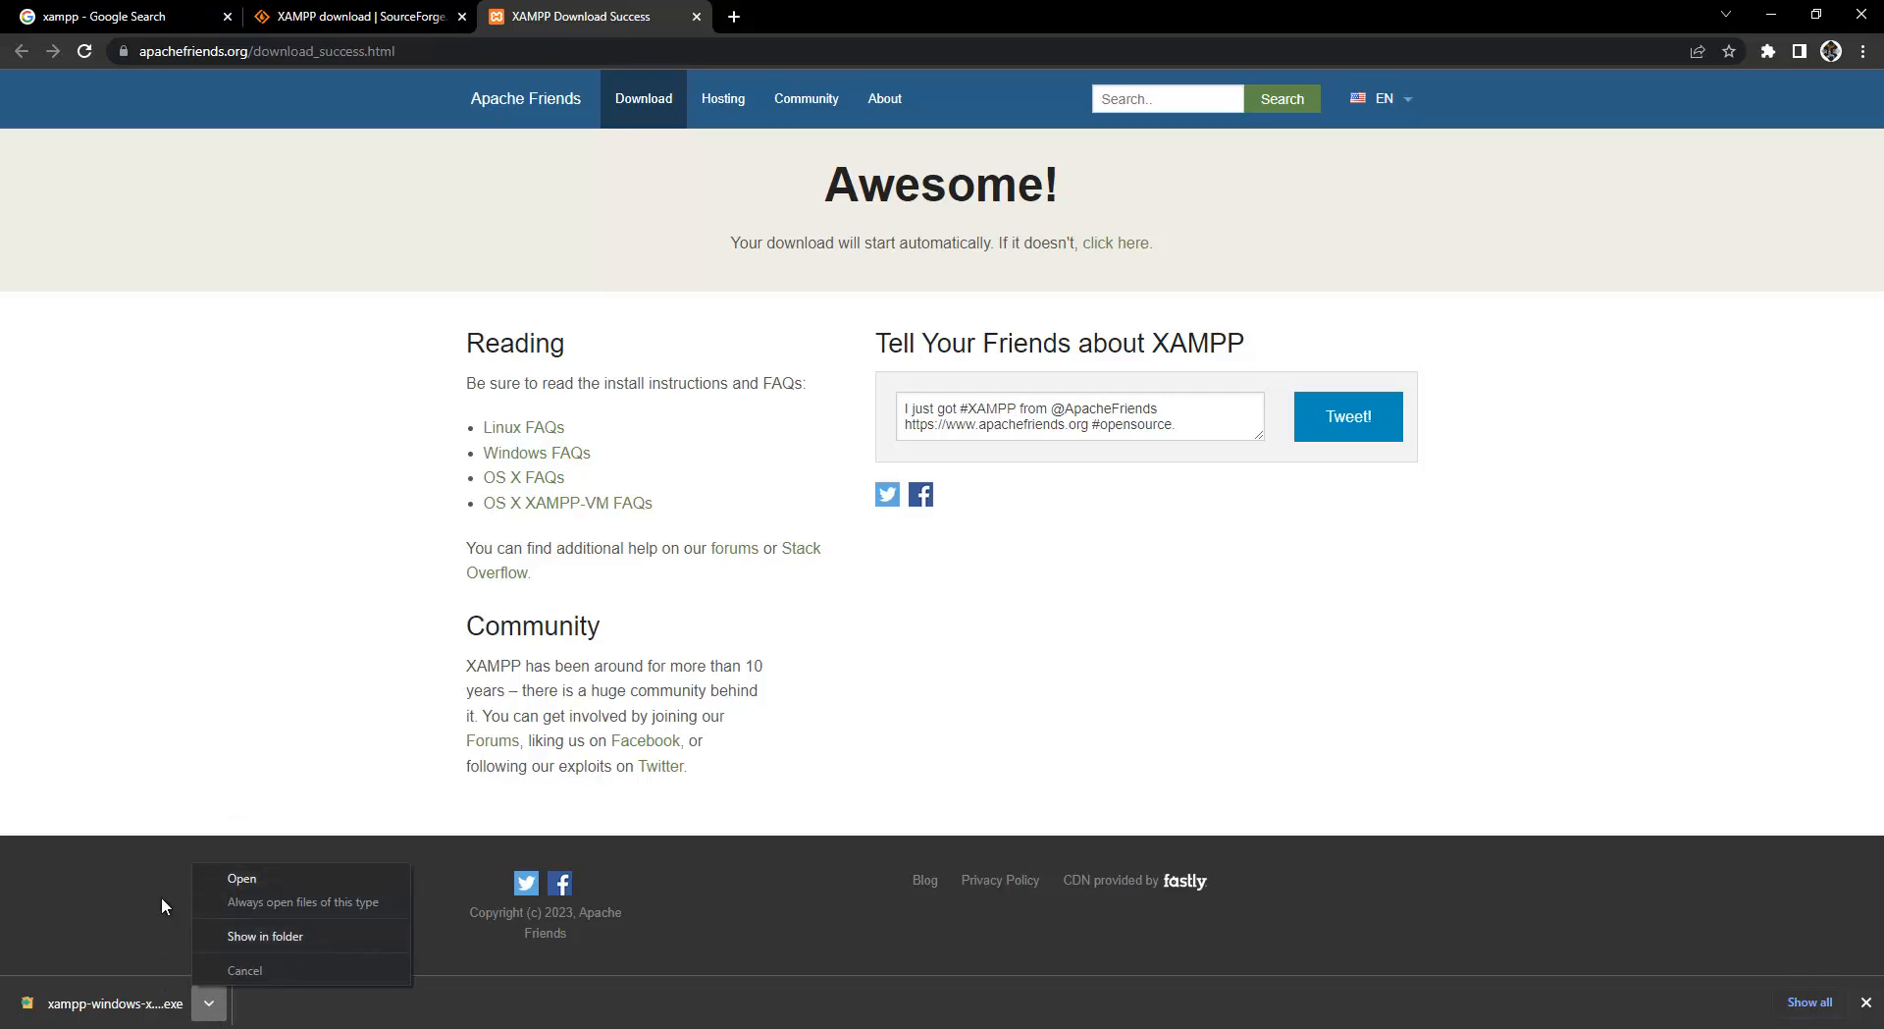
pyautogui.click(250, 881)
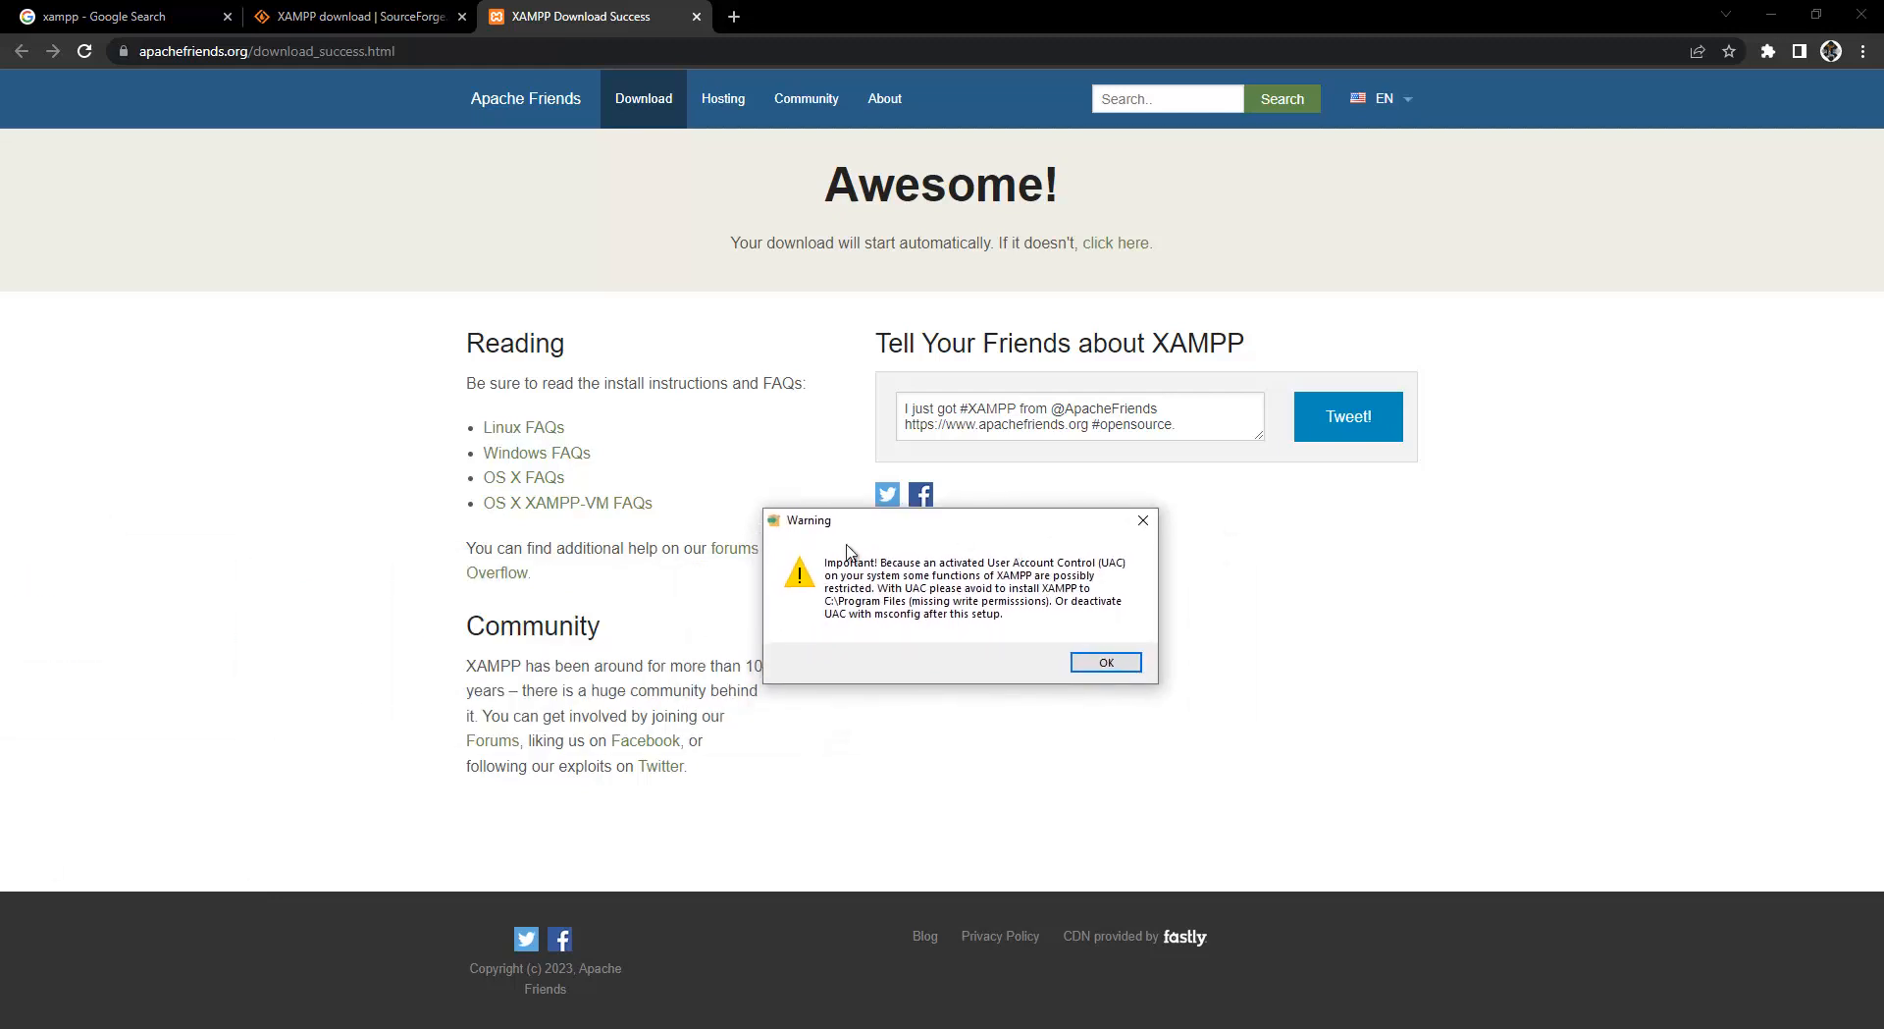
pyautogui.click(1107, 663)
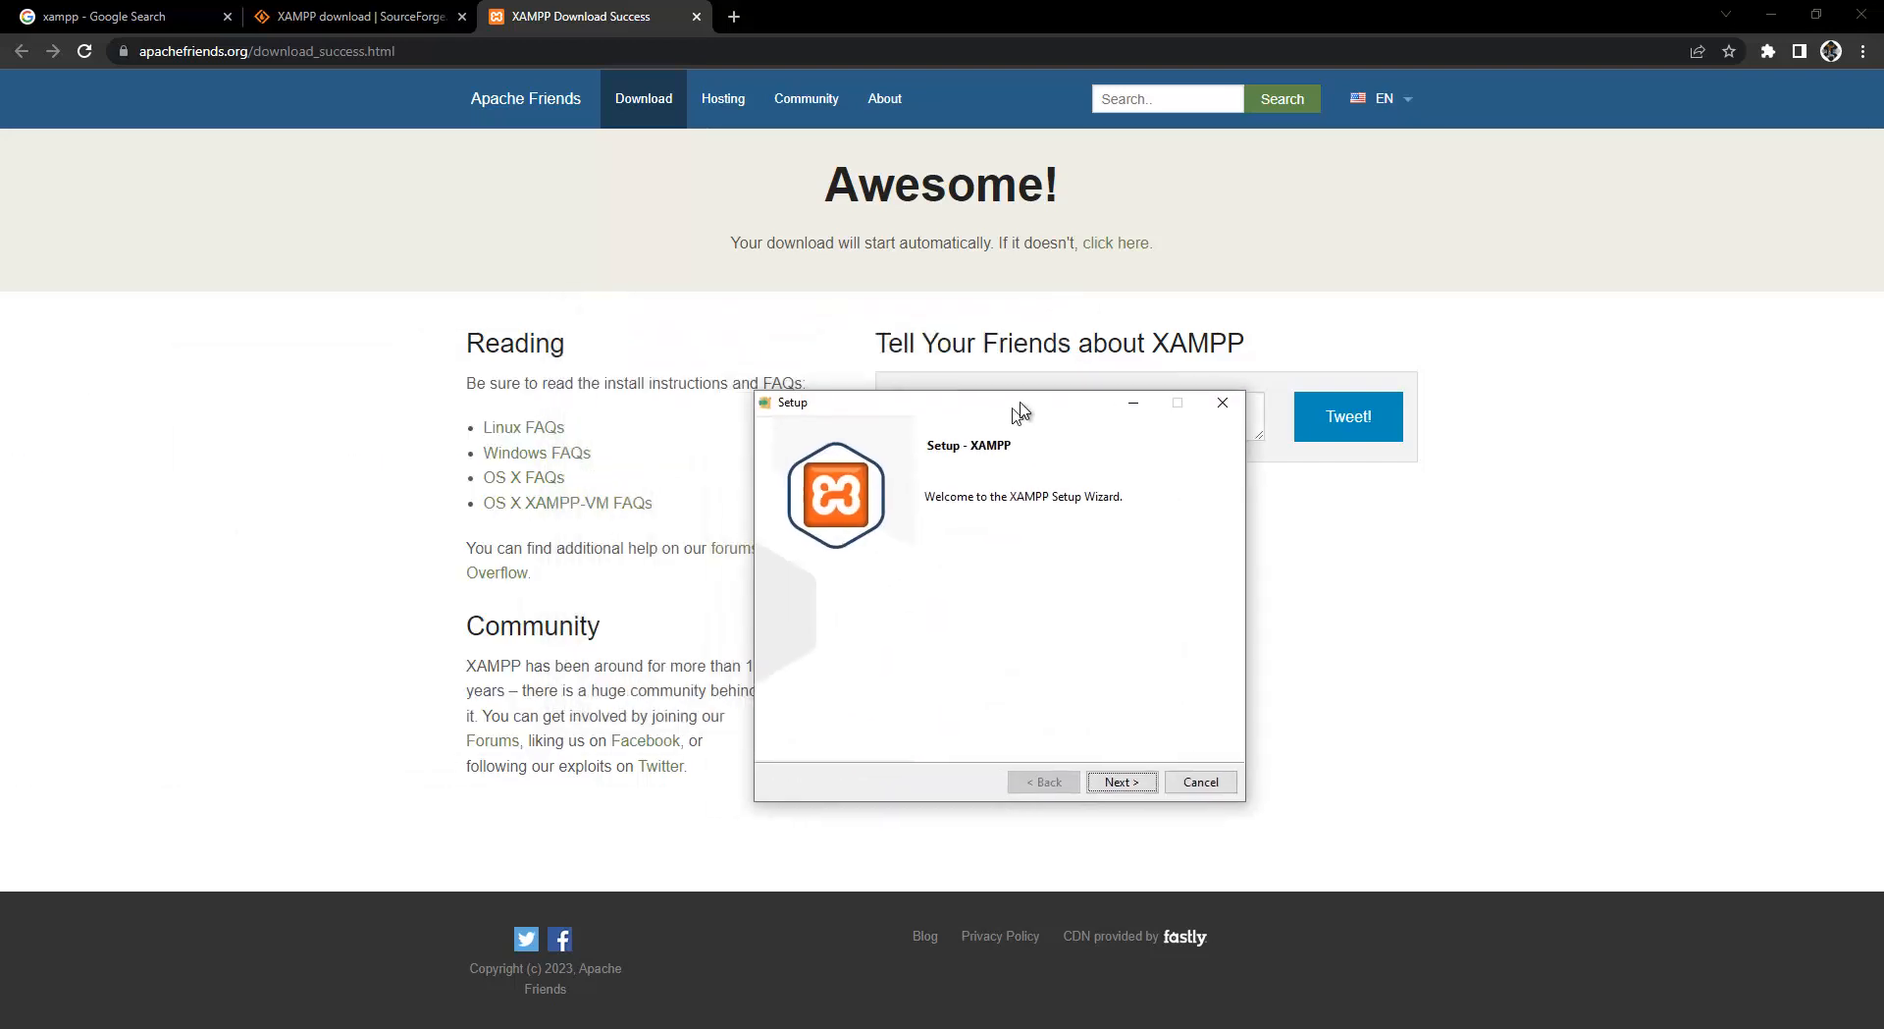
pyautogui.moveTo(1017, 411); pyautogui.dragTo(1037, 397)
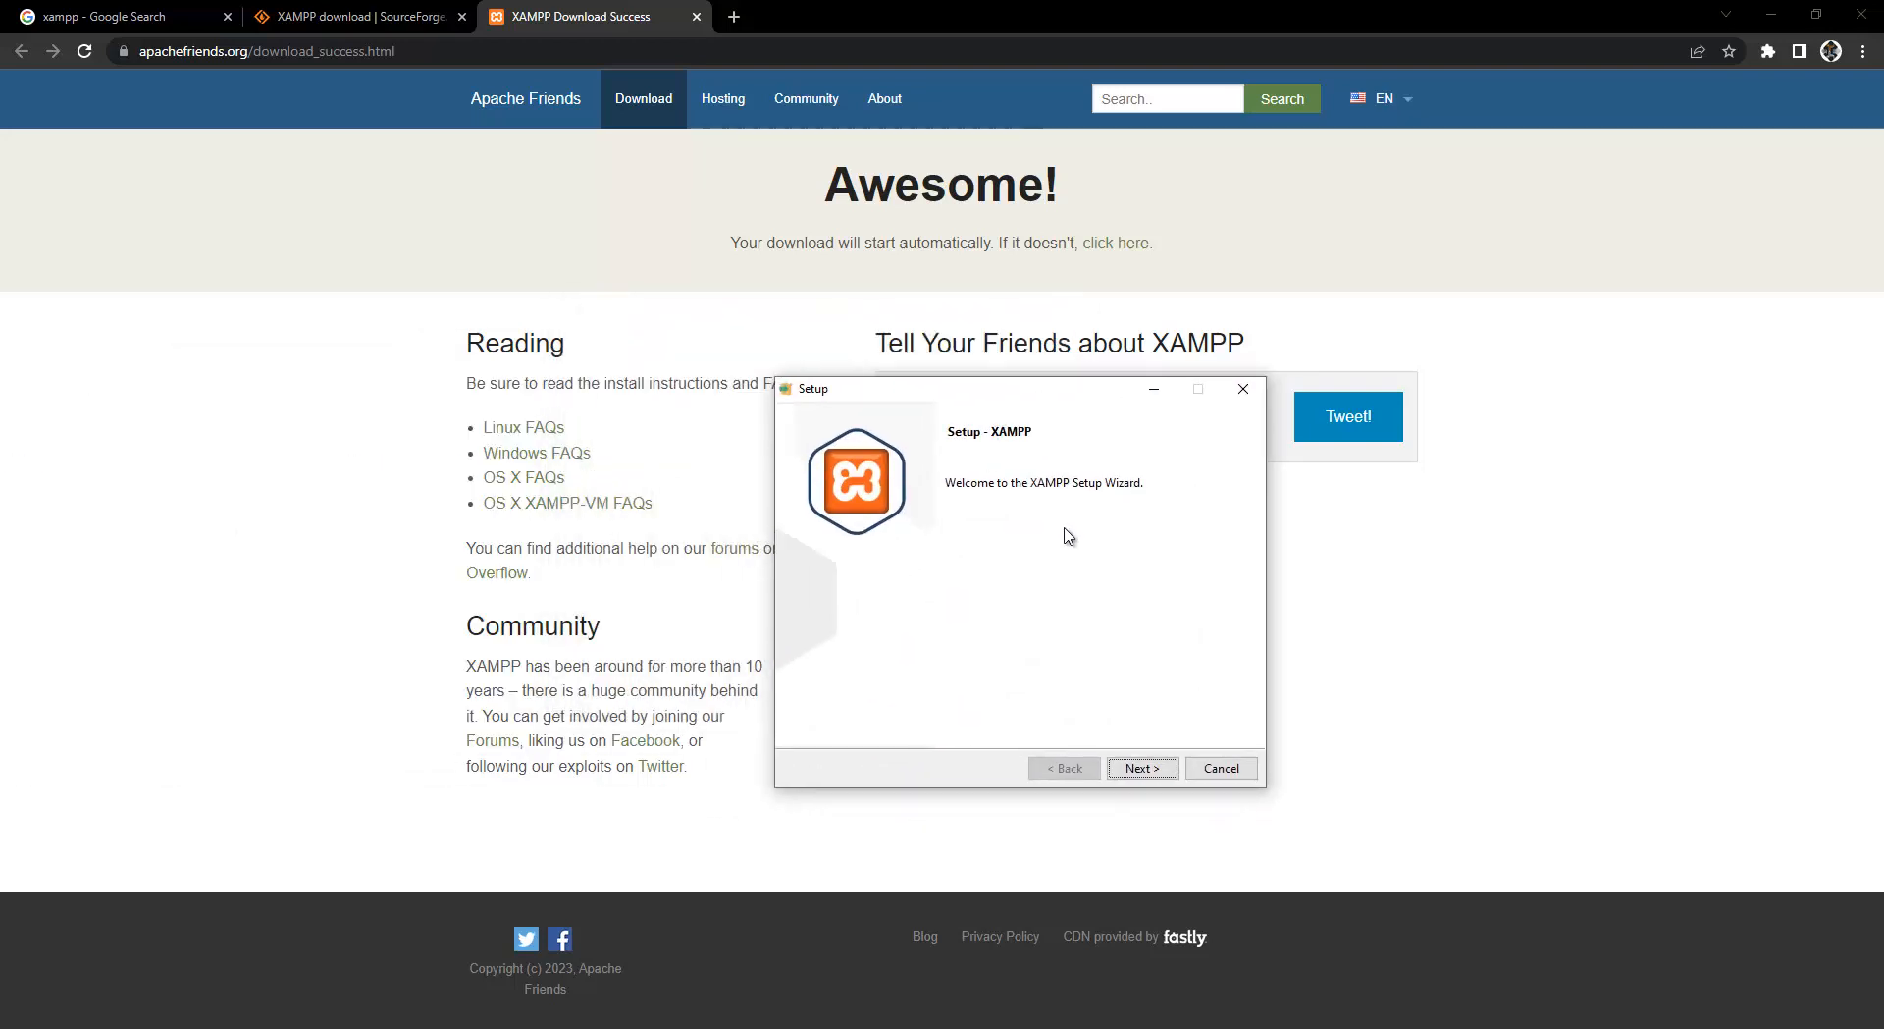
pyautogui.moveTo(1005, 389); pyautogui.dragTo(867, 283)
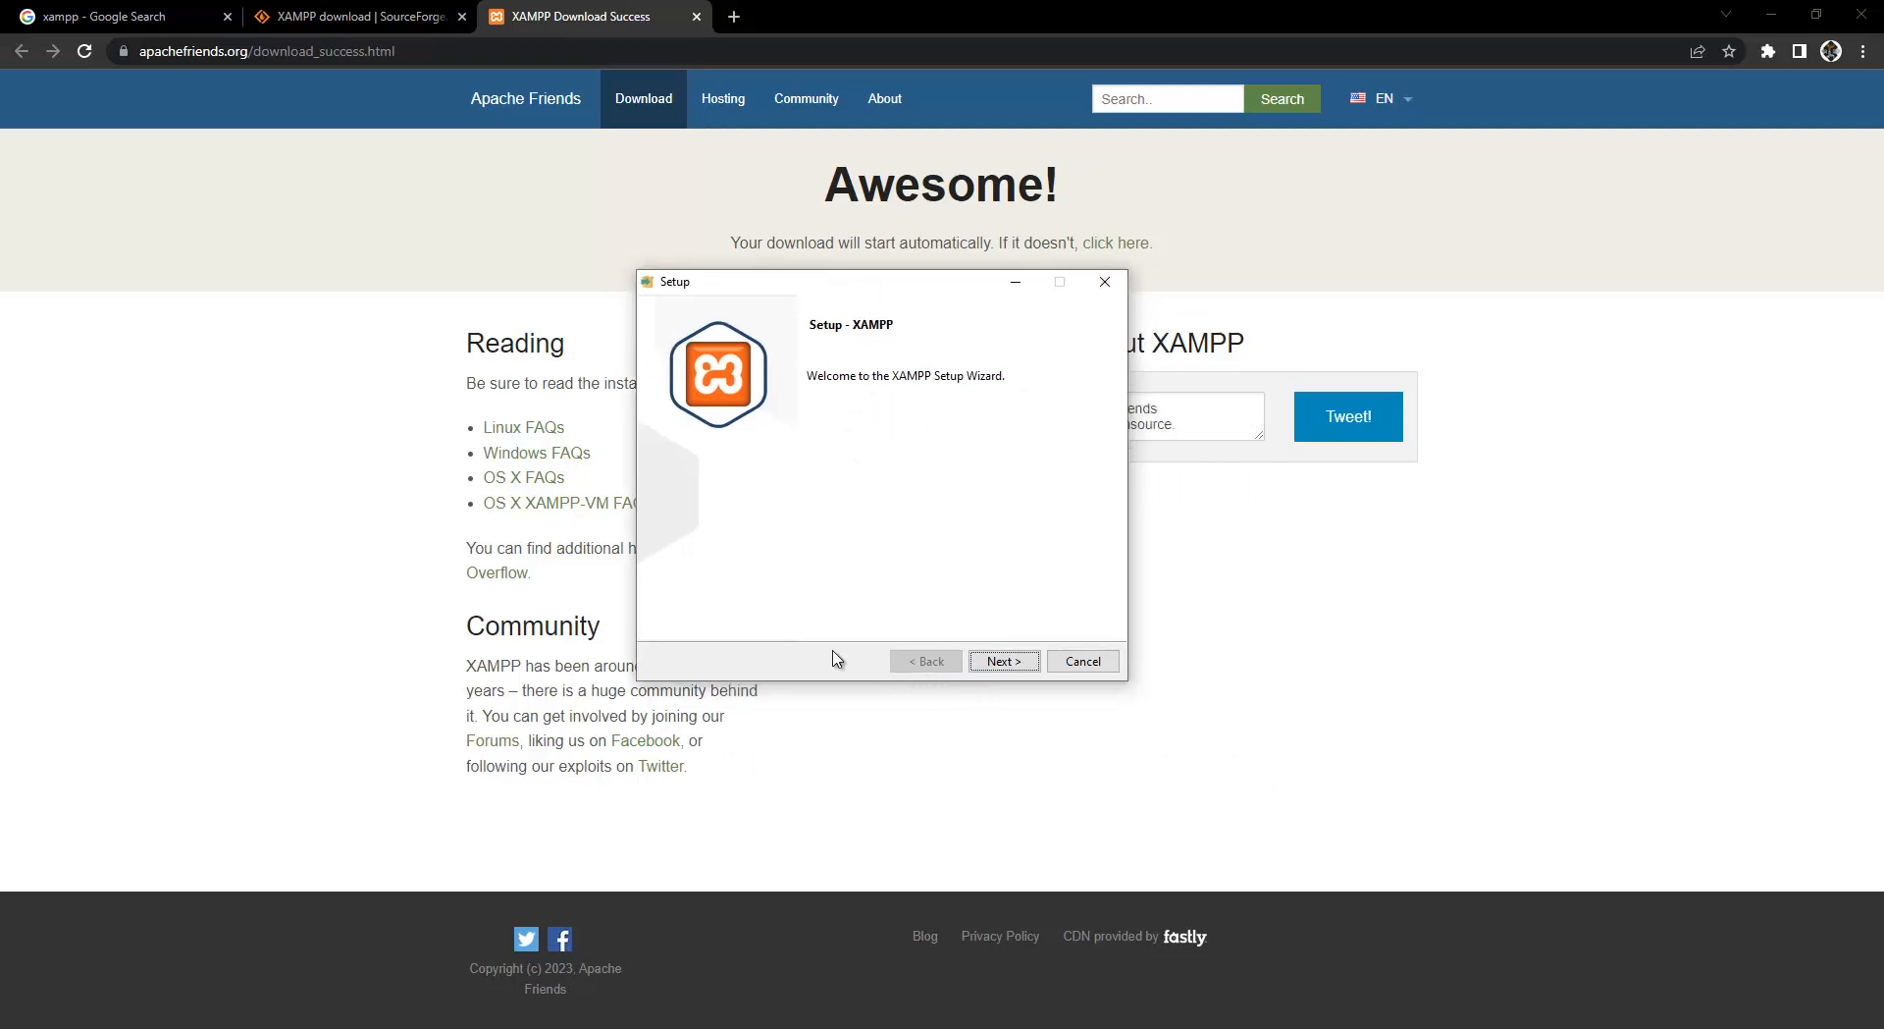
# Step: Proceed through the setup wizard with all default components selected and C:\xampp as the installation folder
pyautogui.click(1004, 663)
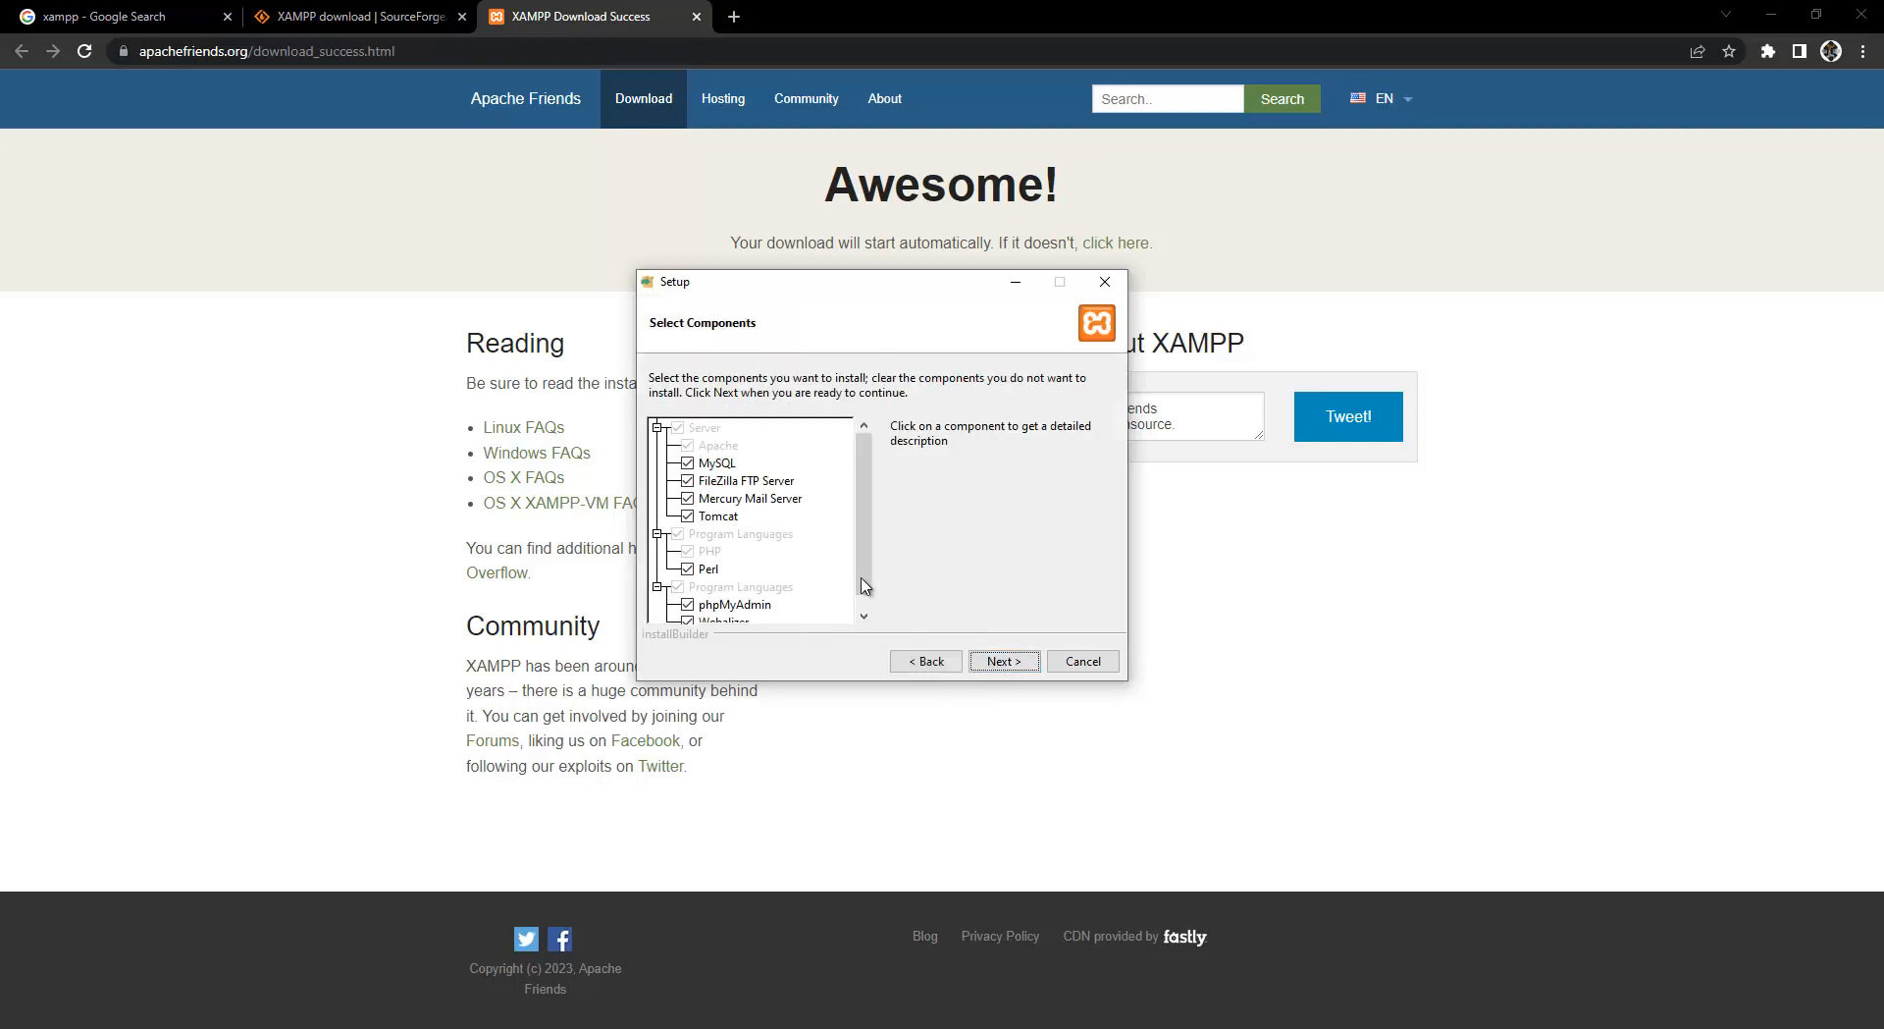
pyautogui.scroll(-1, 871, 506)
pyautogui.scroll(1, 872, 560)
pyautogui.click(1011, 659)
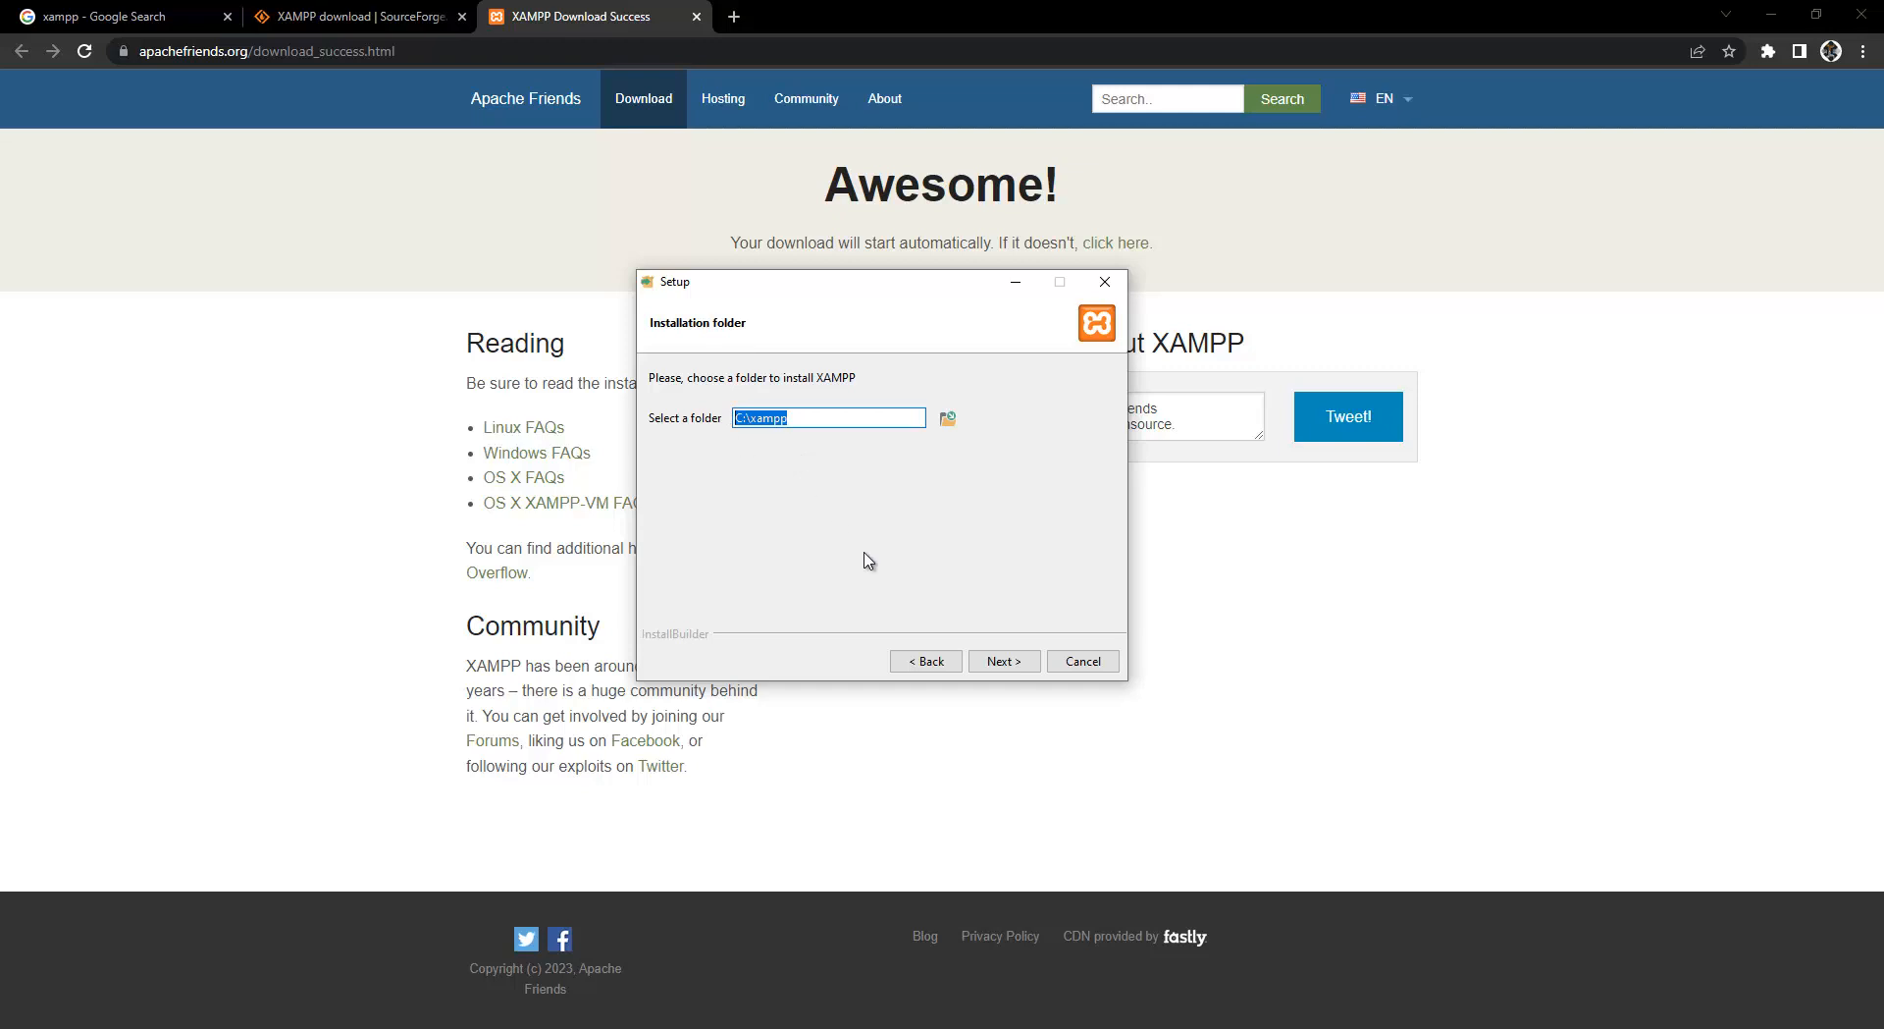
pyautogui.click(1011, 662)
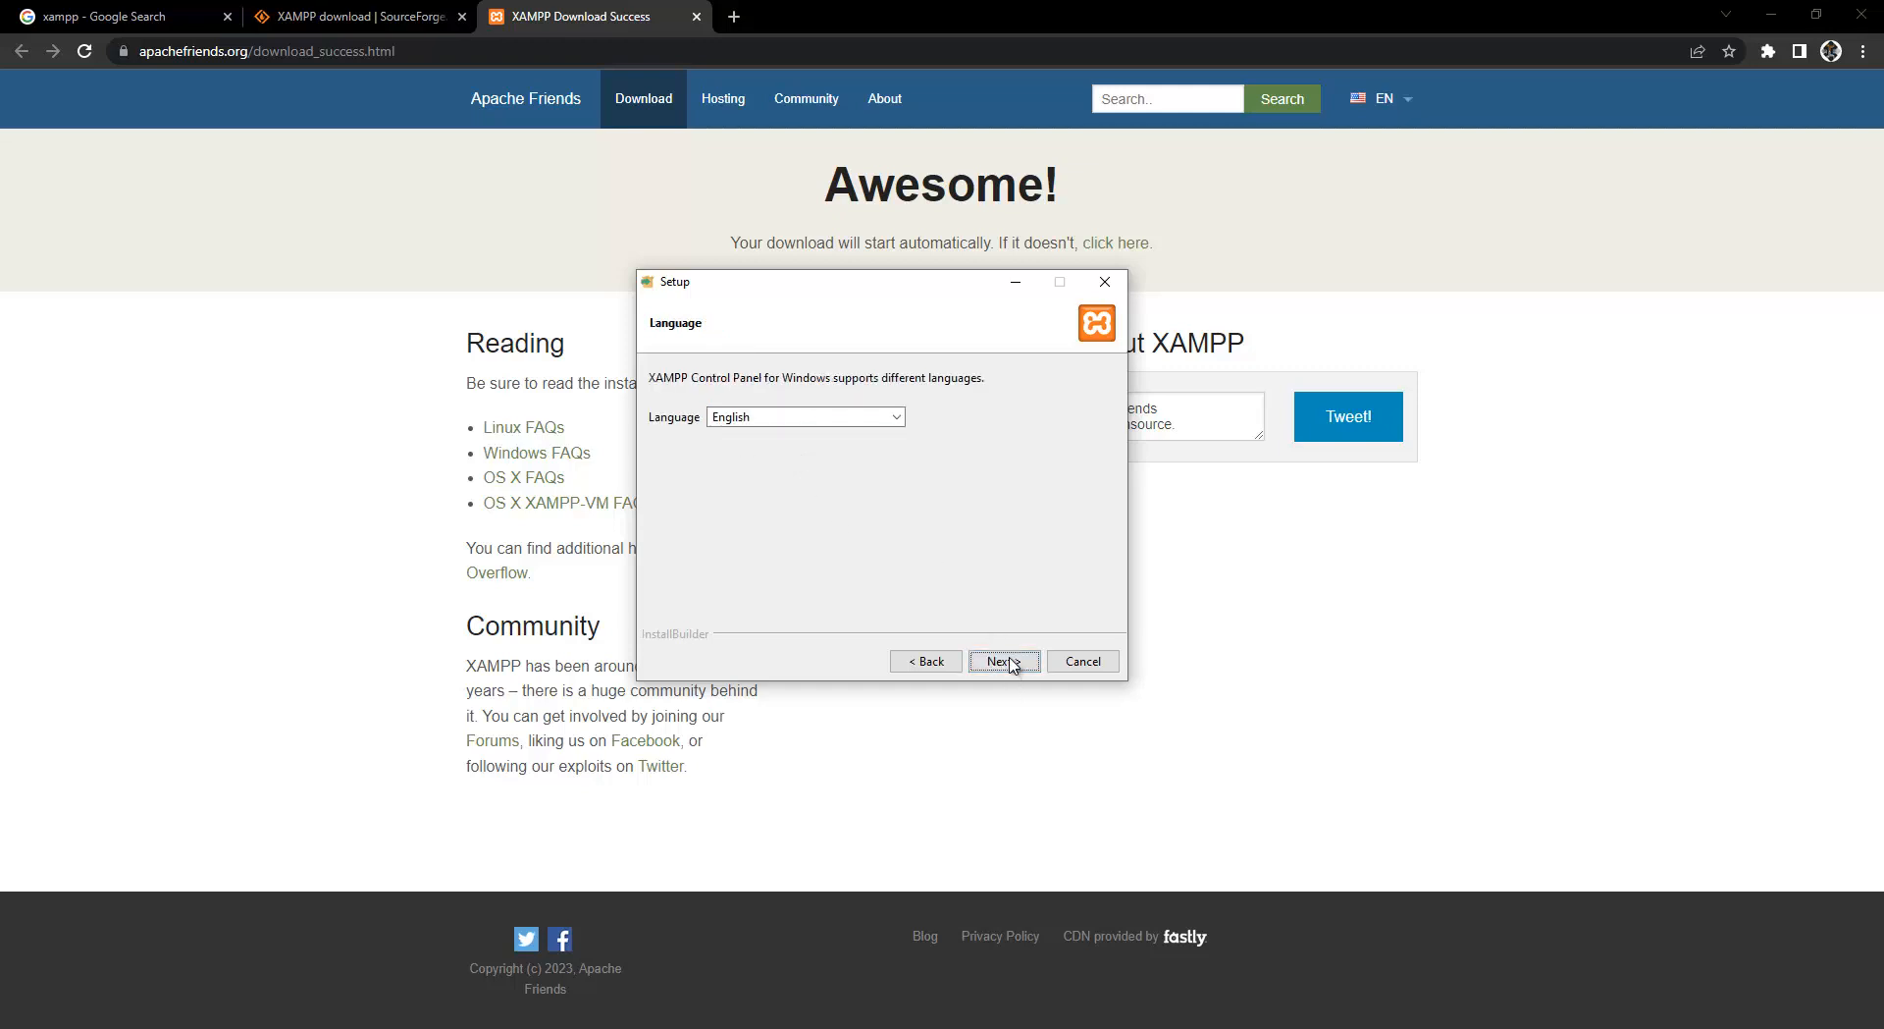
# Step: Choose English as the Control Panel language and start the XAMPP installation
pyautogui.click(898, 421)
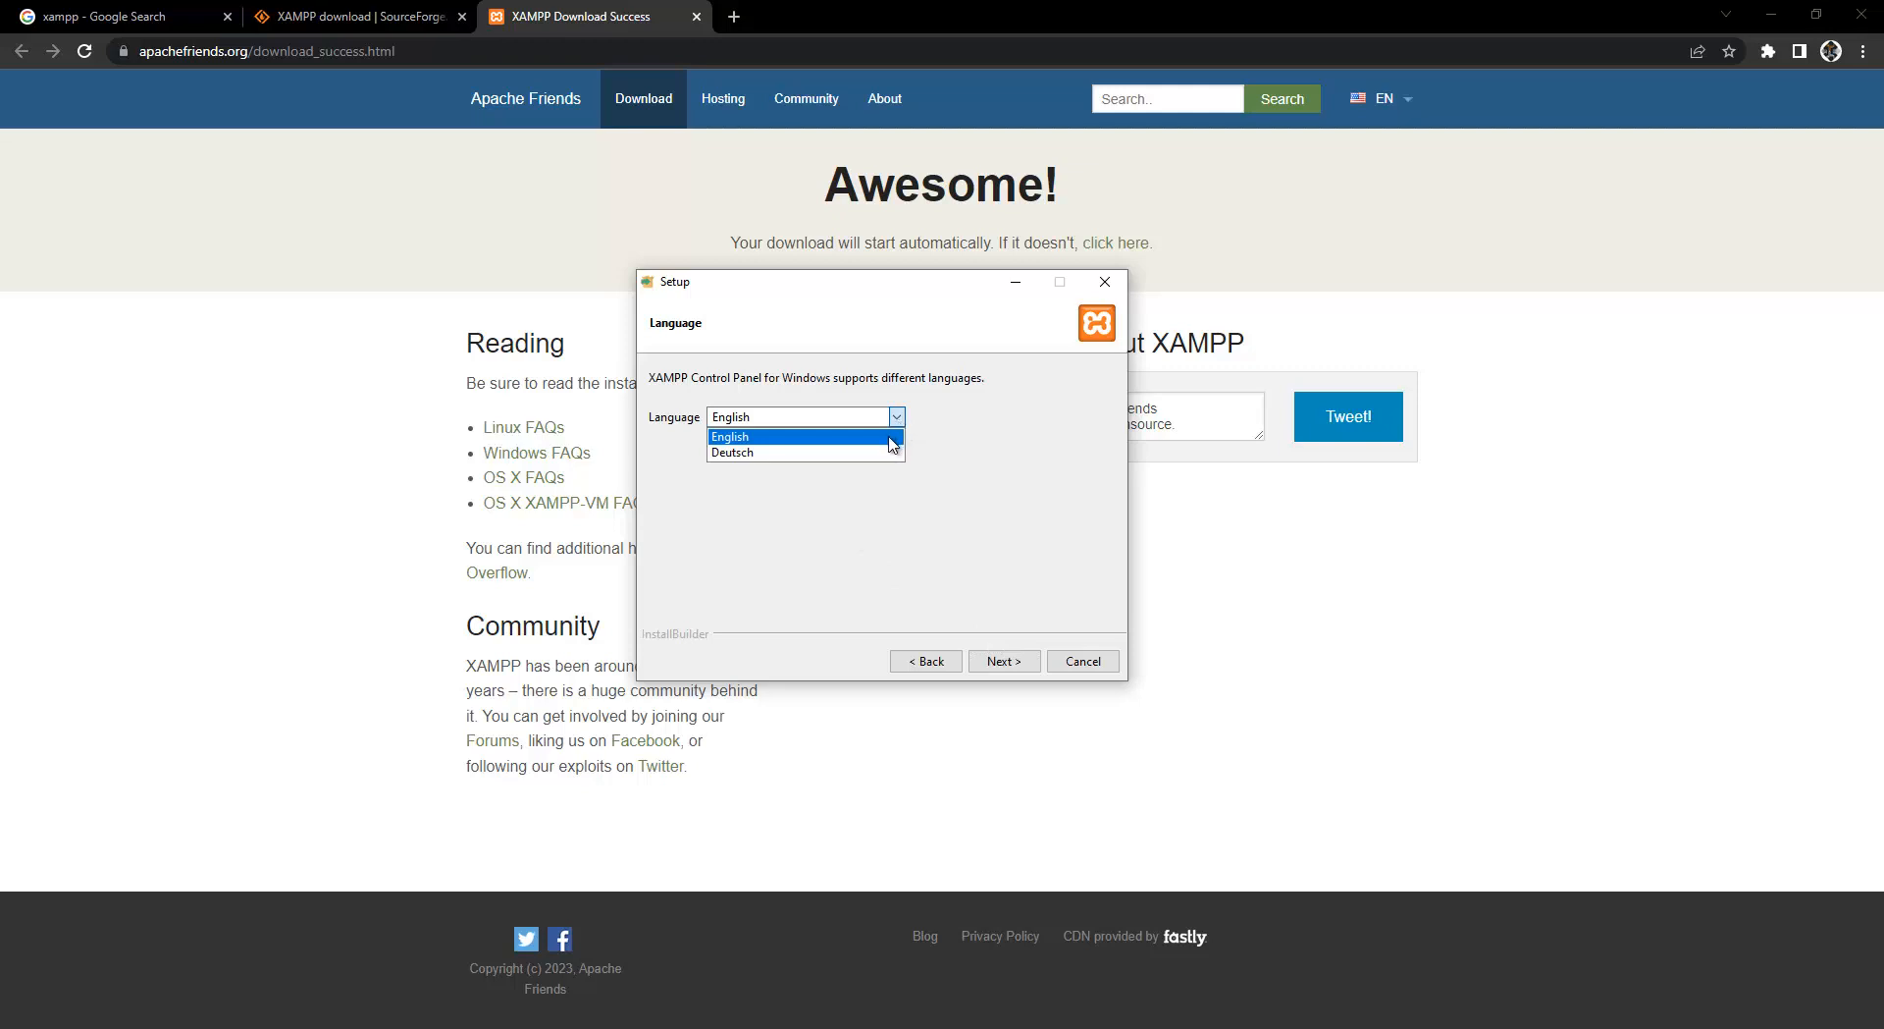
pyautogui.click(898, 435)
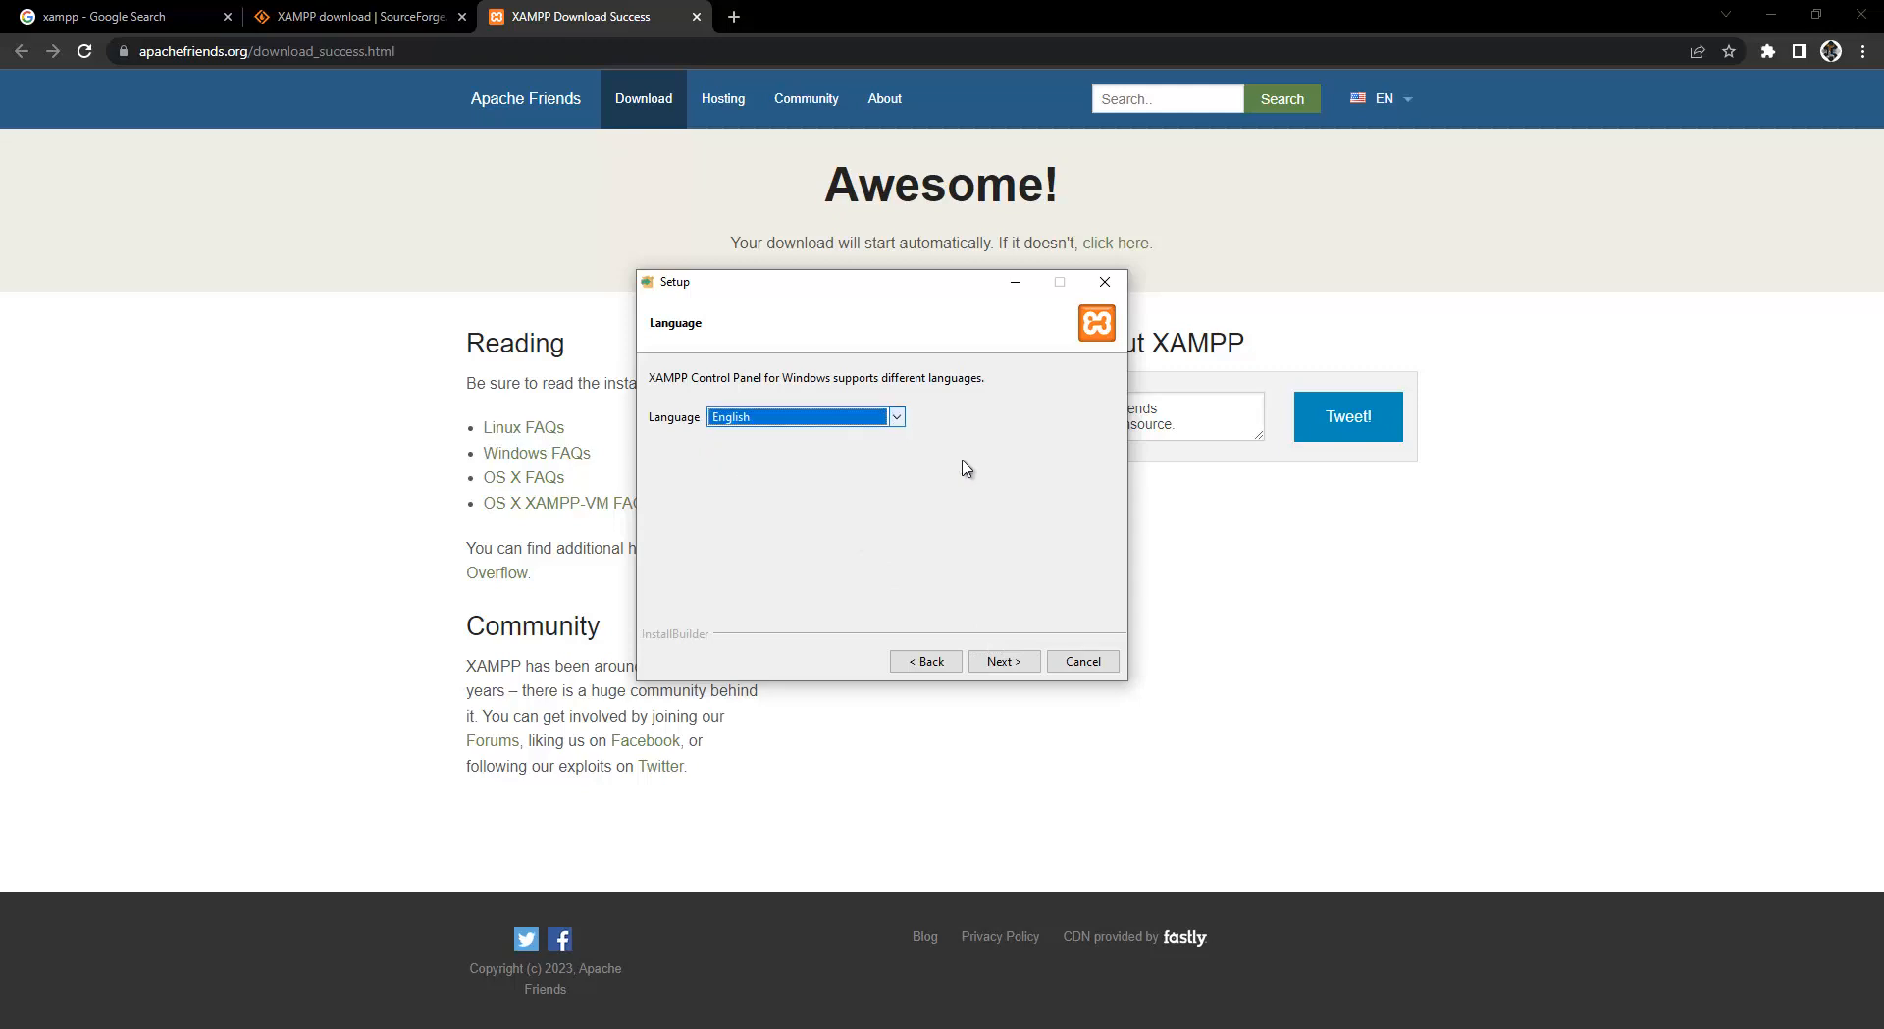
pyautogui.click(1003, 663)
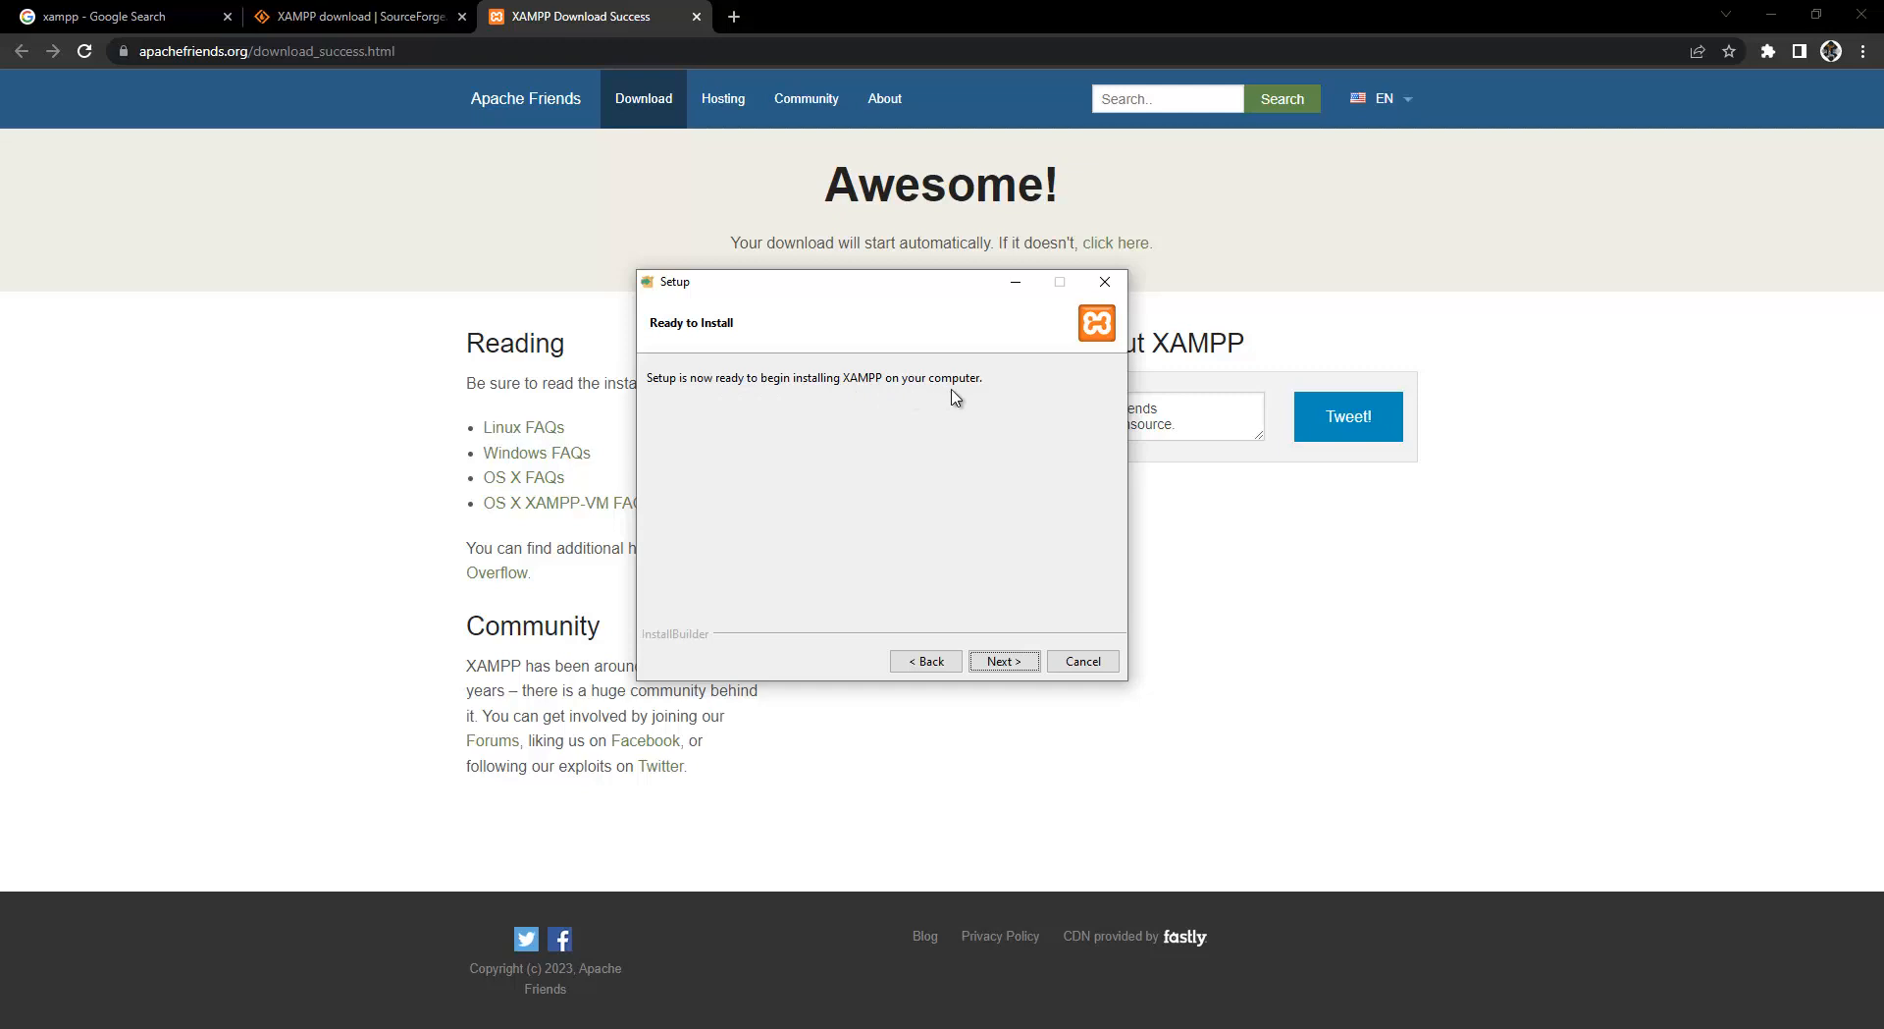
pyautogui.click(1000, 663)
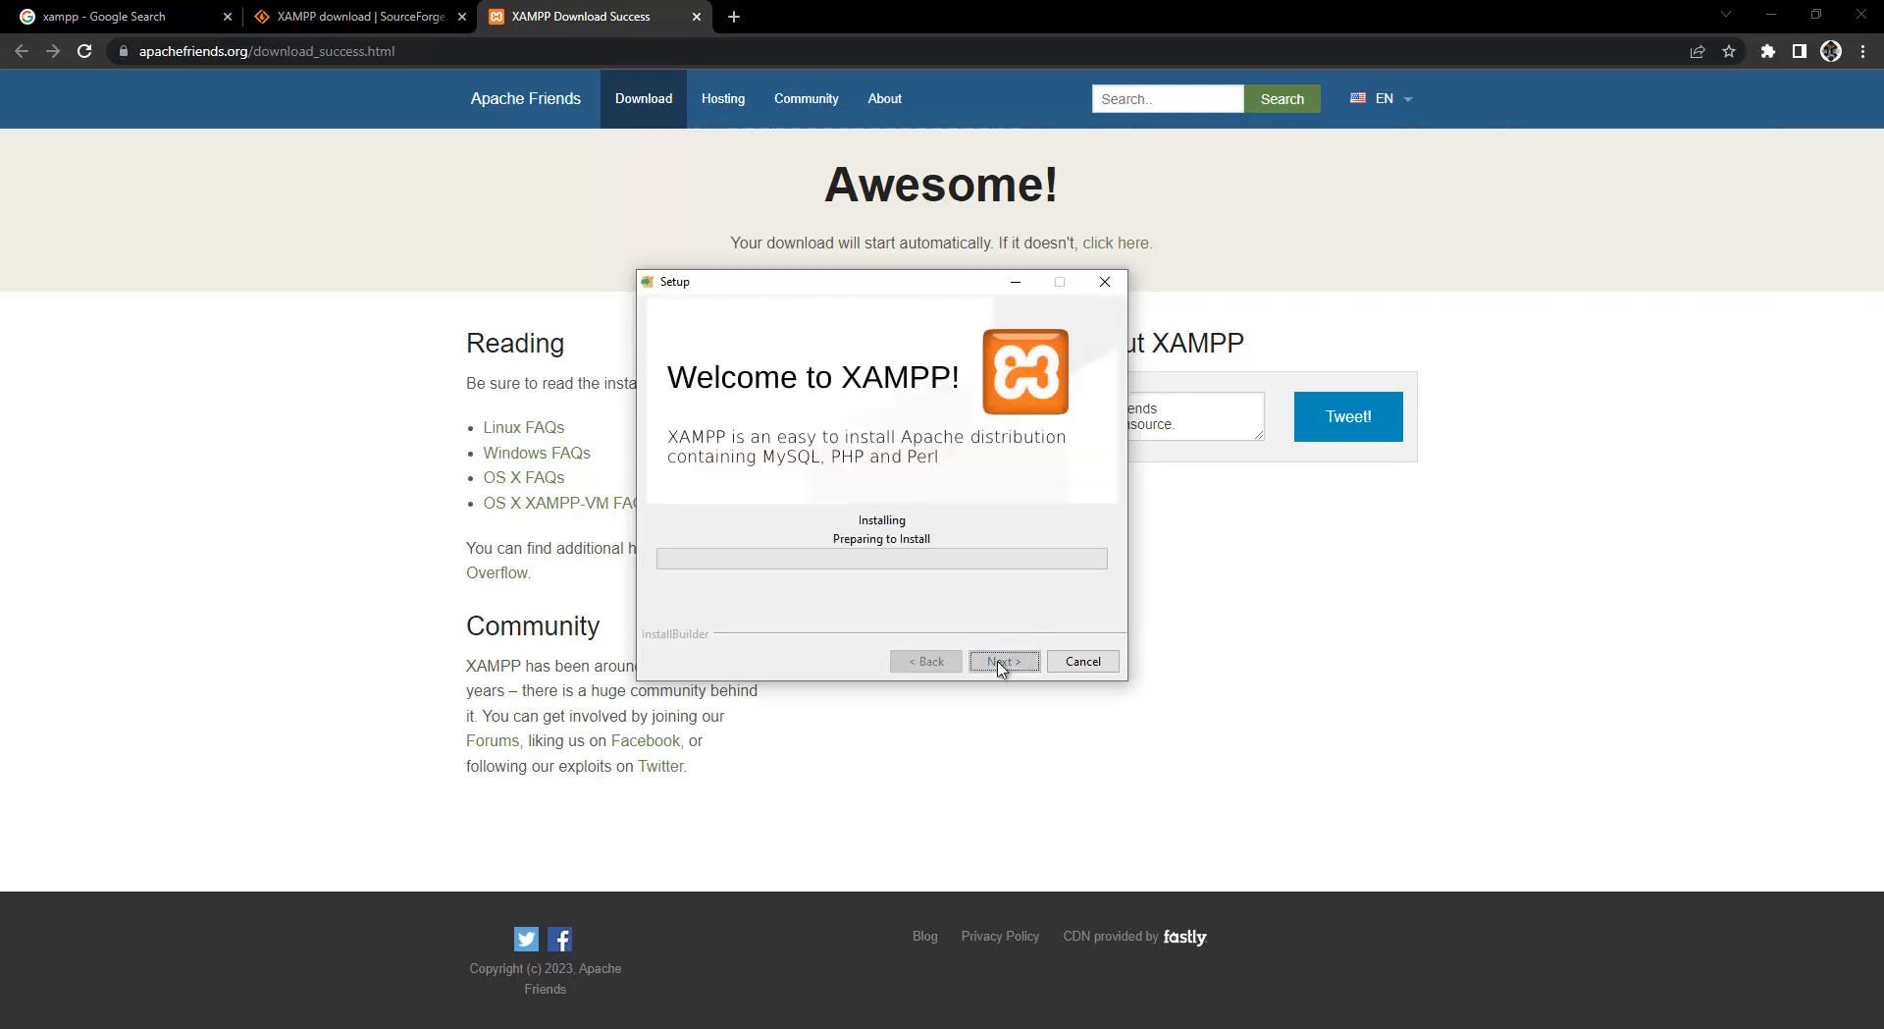
pyautogui.moveTo(918, 283); pyautogui.dragTo(982, 306)
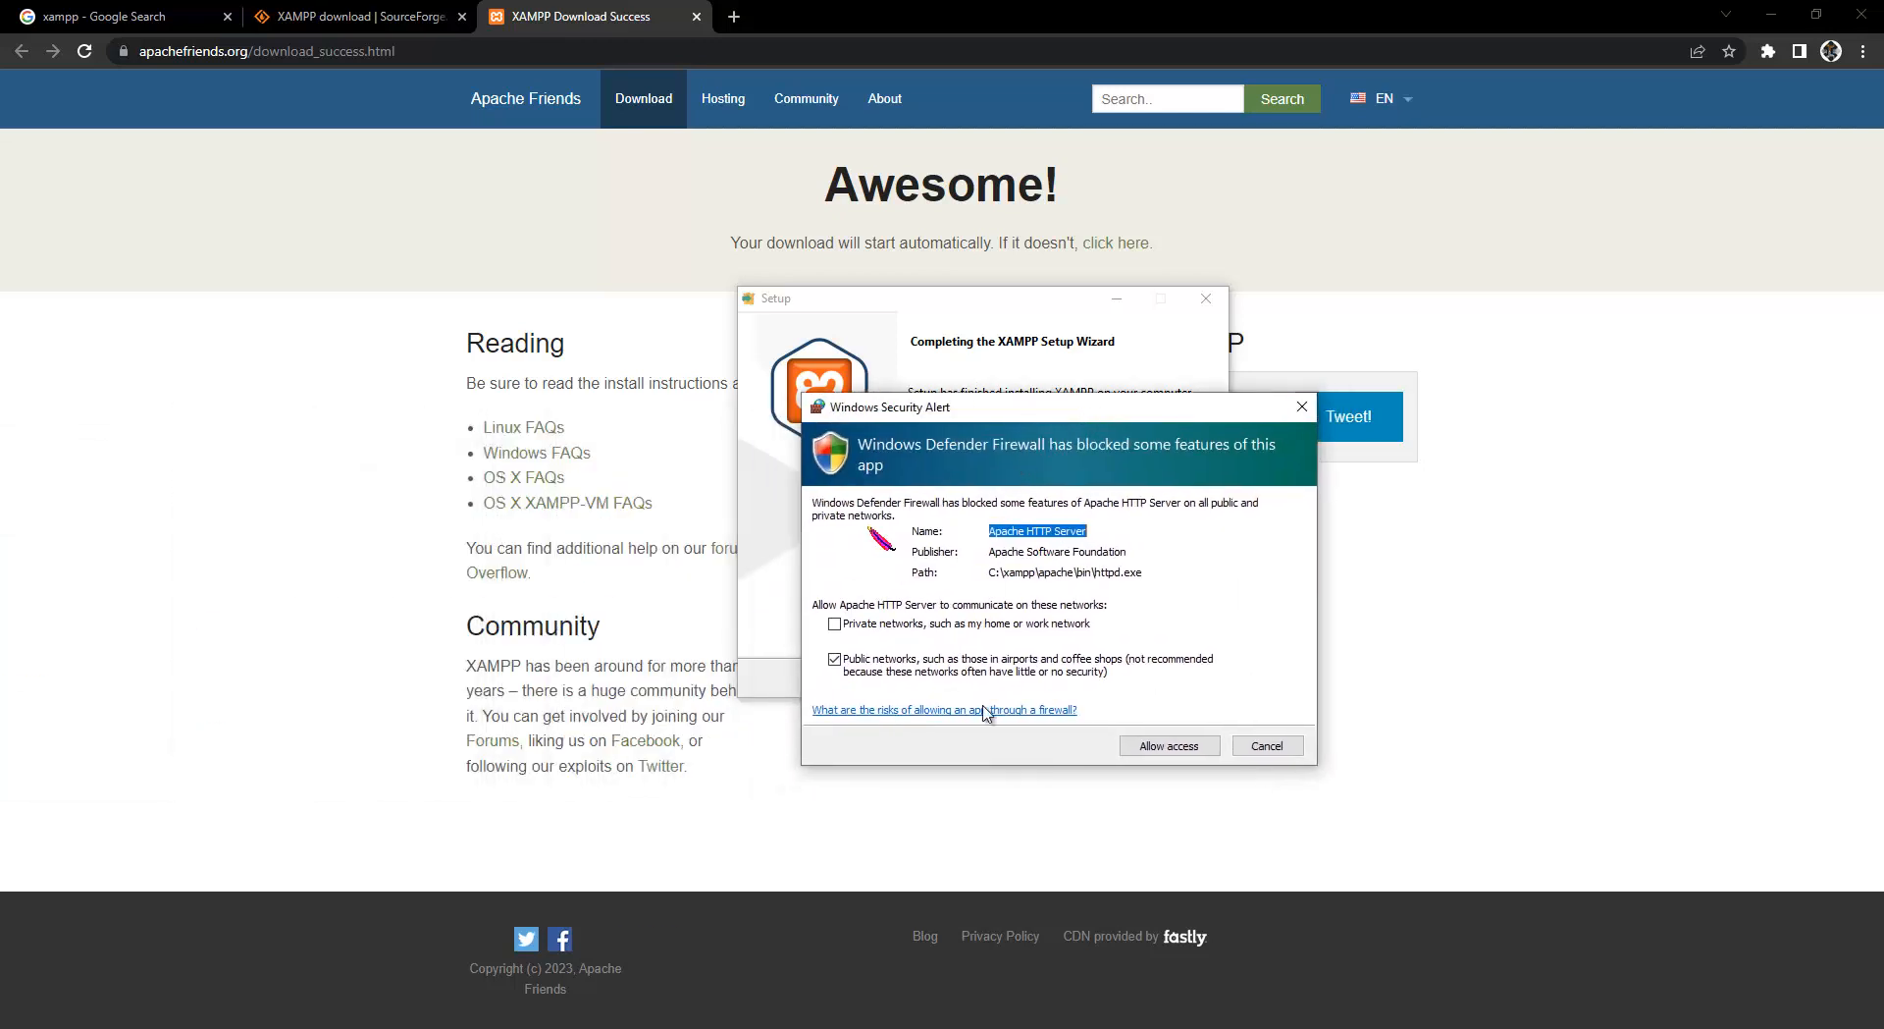
# Step: Allow Apache HTTP Server through Windows Defender Firewall on private networks only, excluding public networks
pyautogui.click(836, 659)
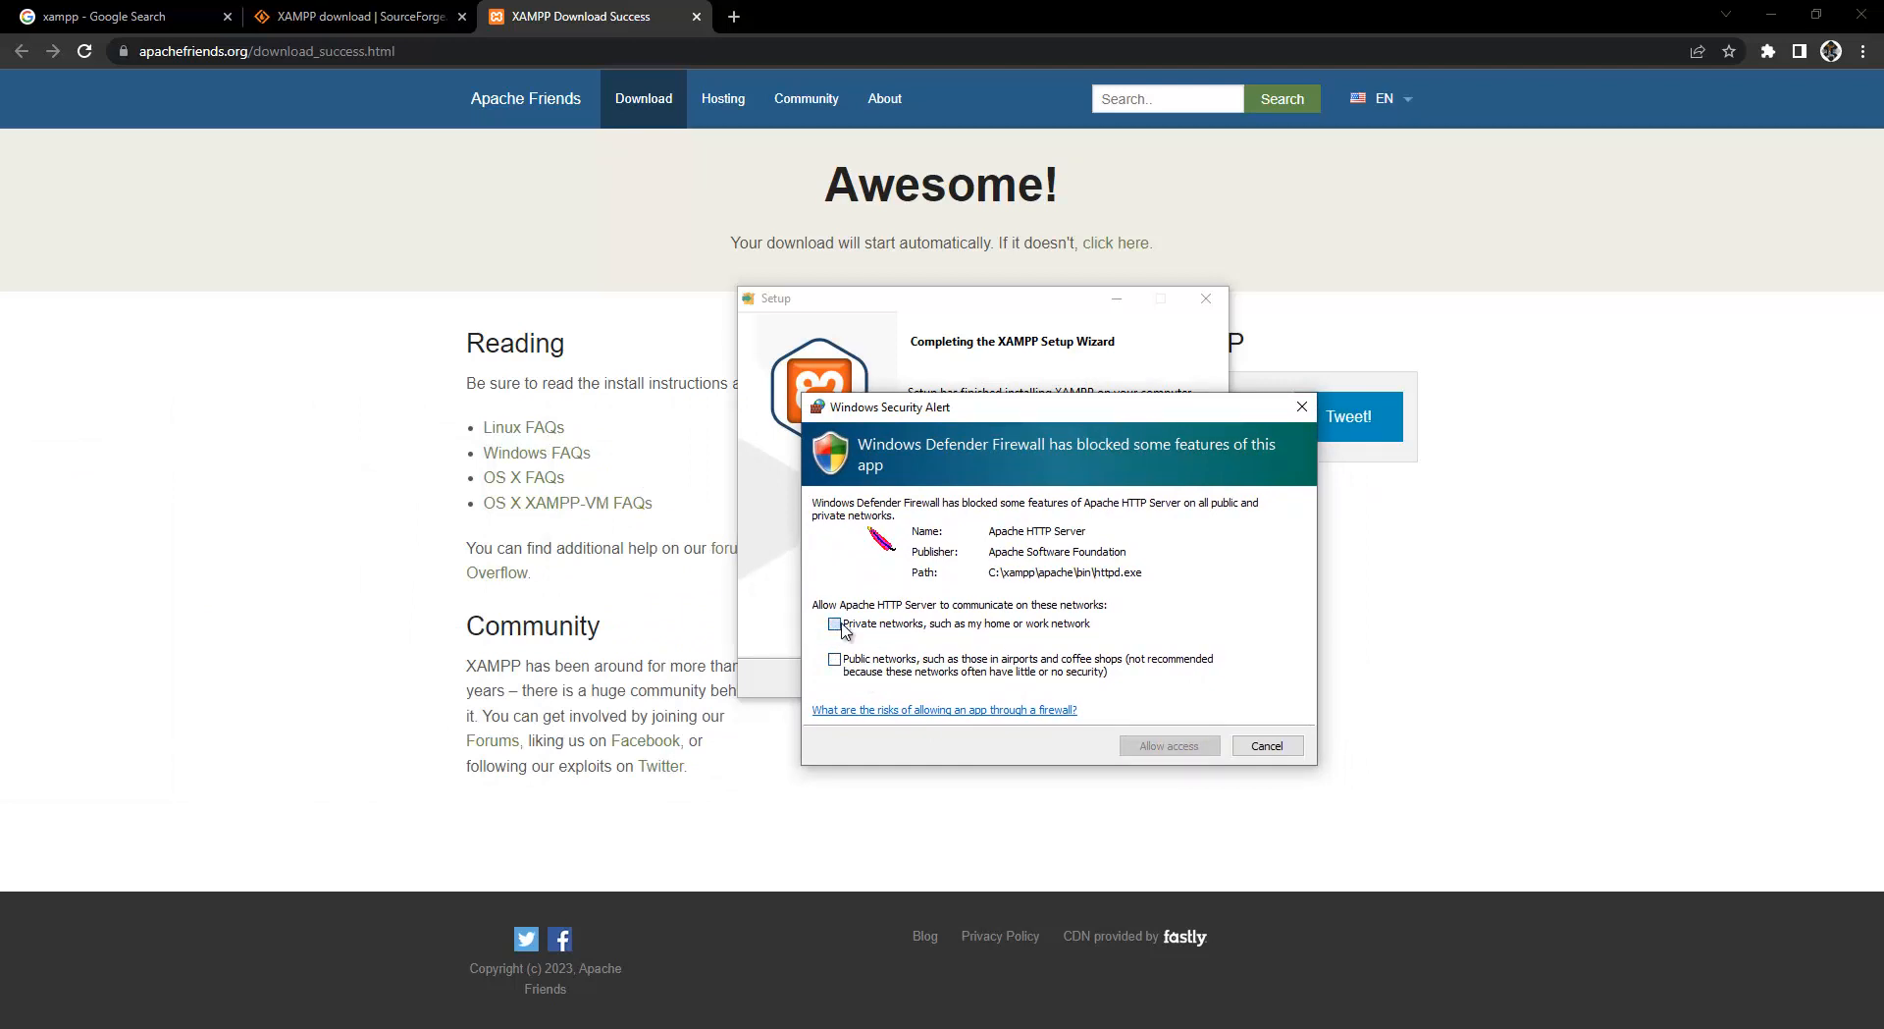
pyautogui.click(835, 624)
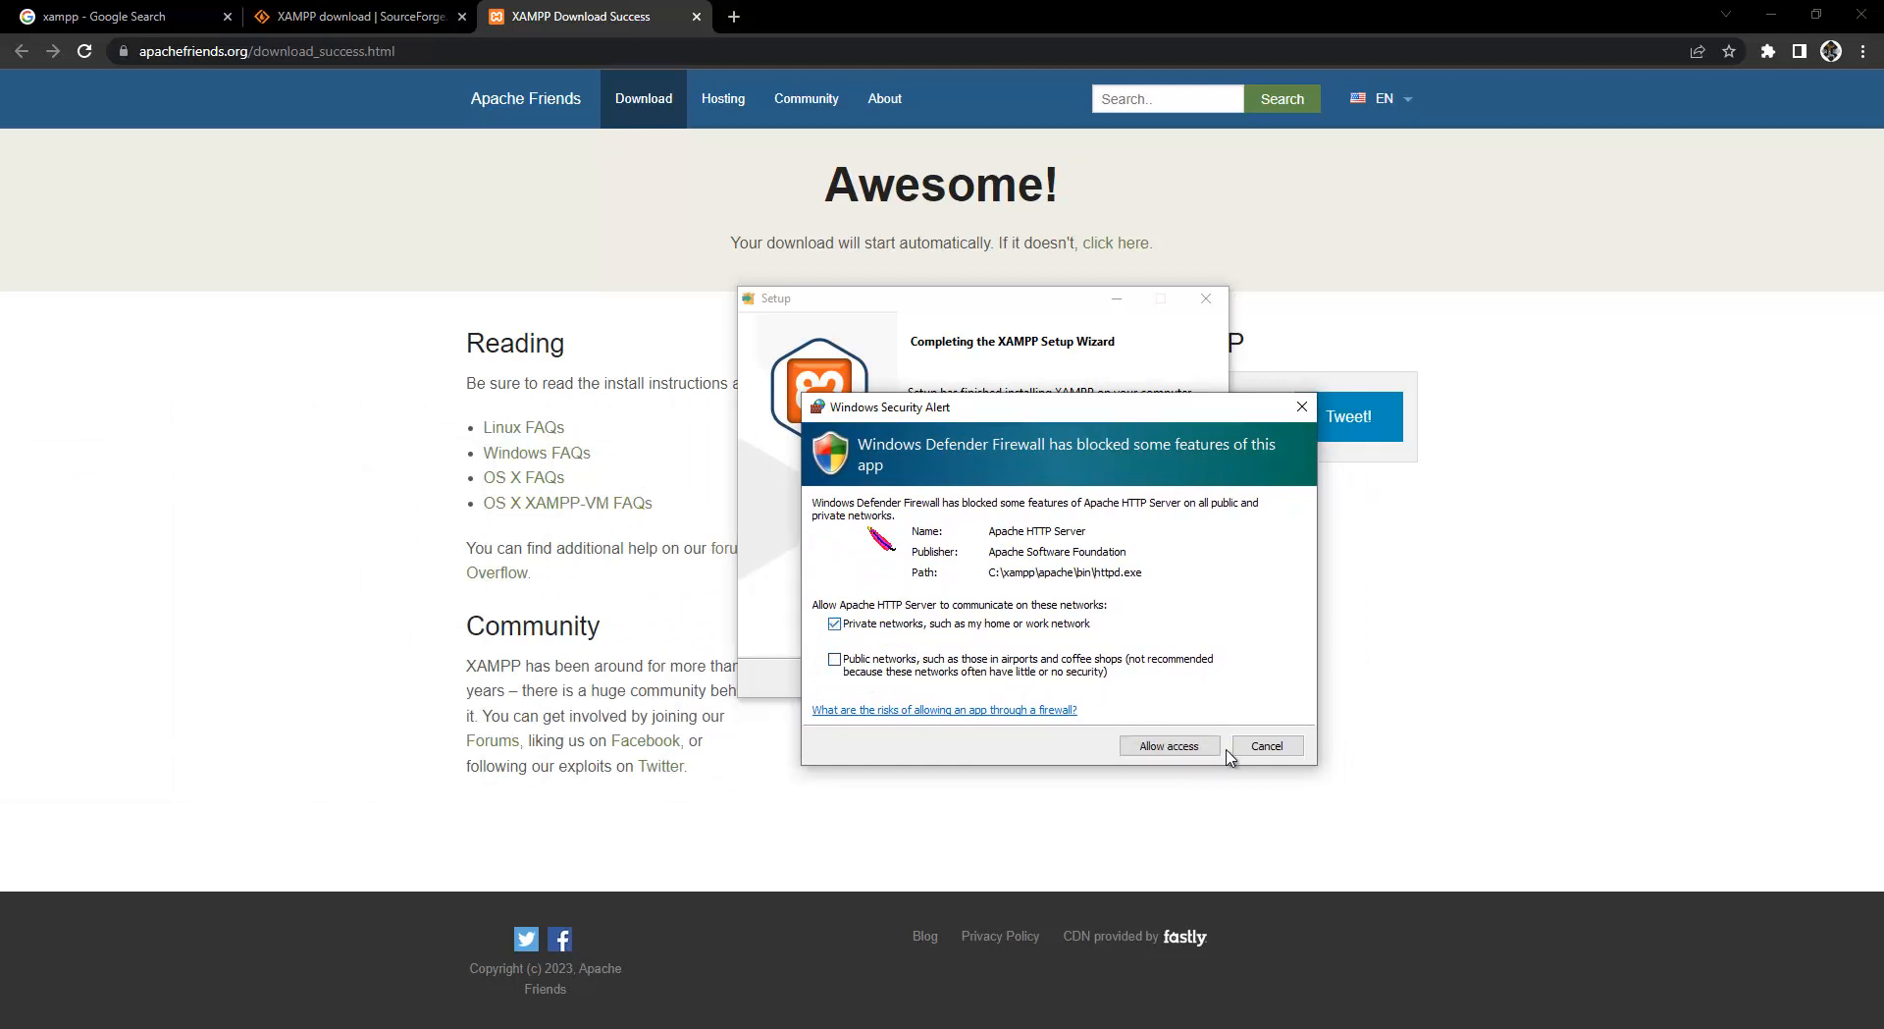
pyautogui.click(1181, 748)
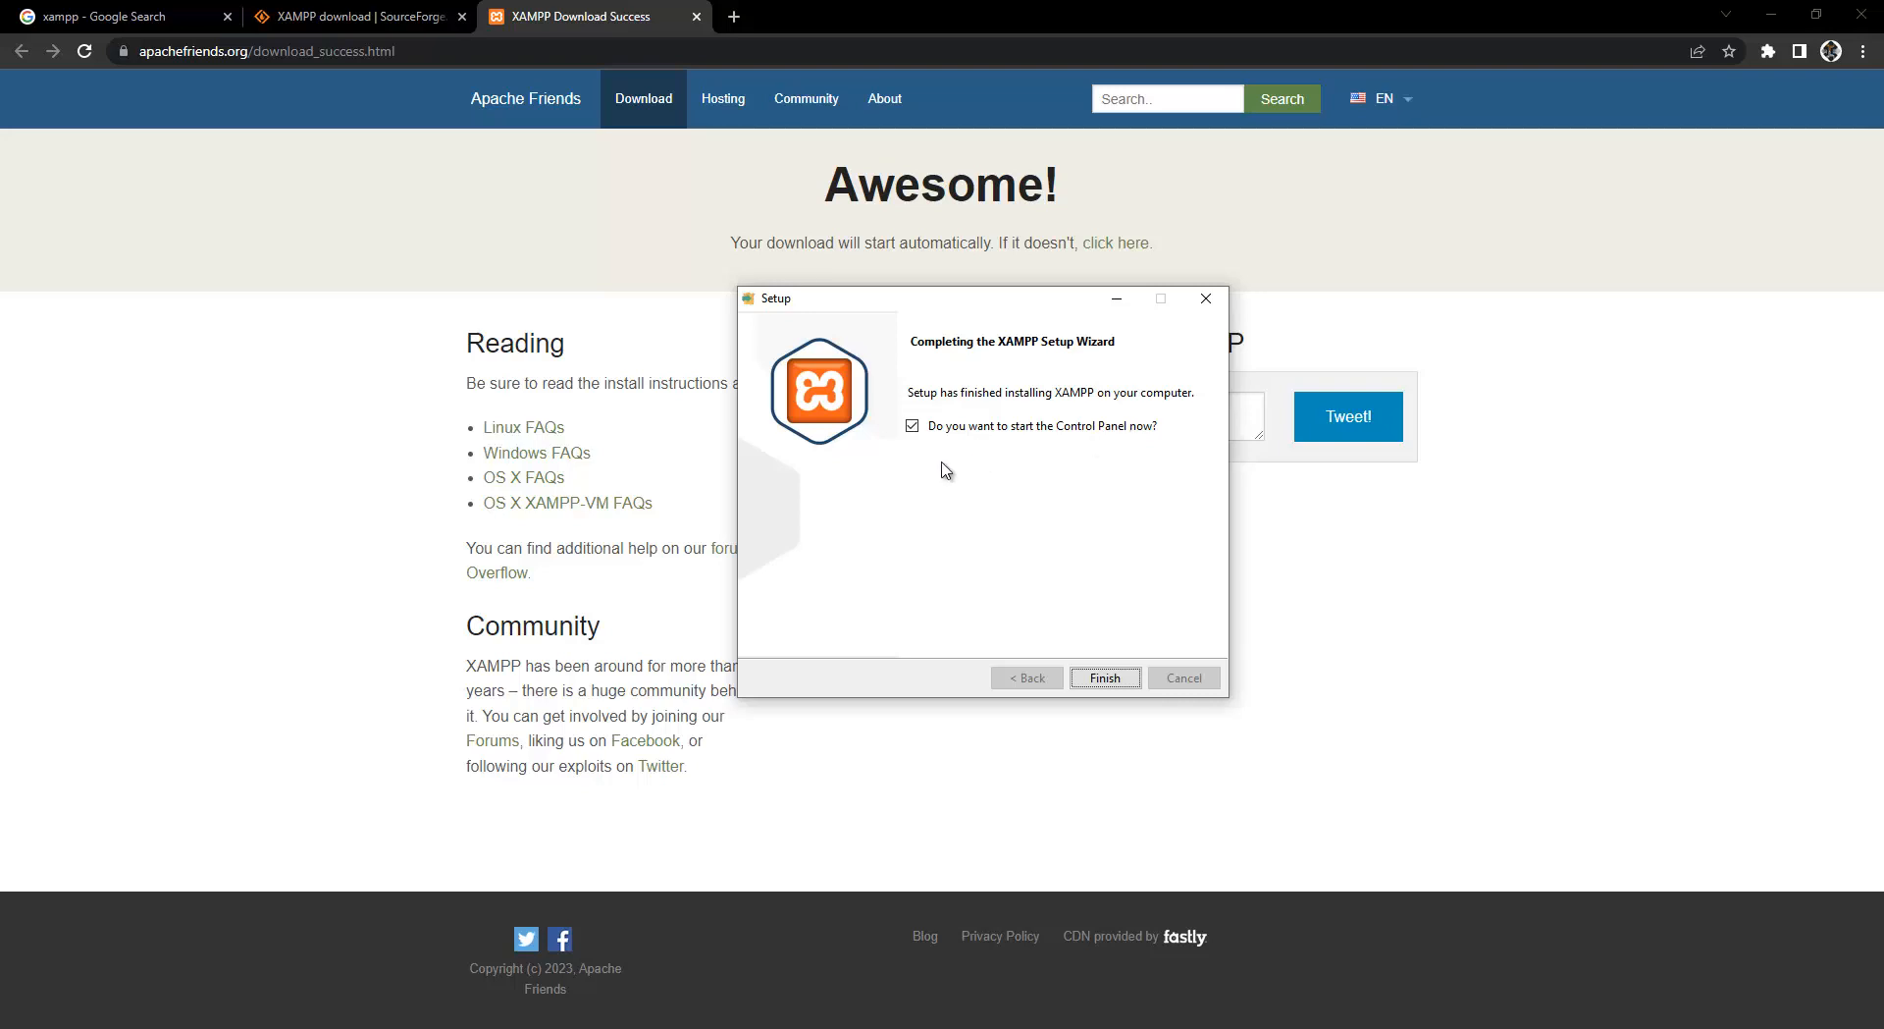
# Step: Finish the setup wizard with the Control Panel set to open, and start the Apache and MySQL modules
pyautogui.click(1105, 678)
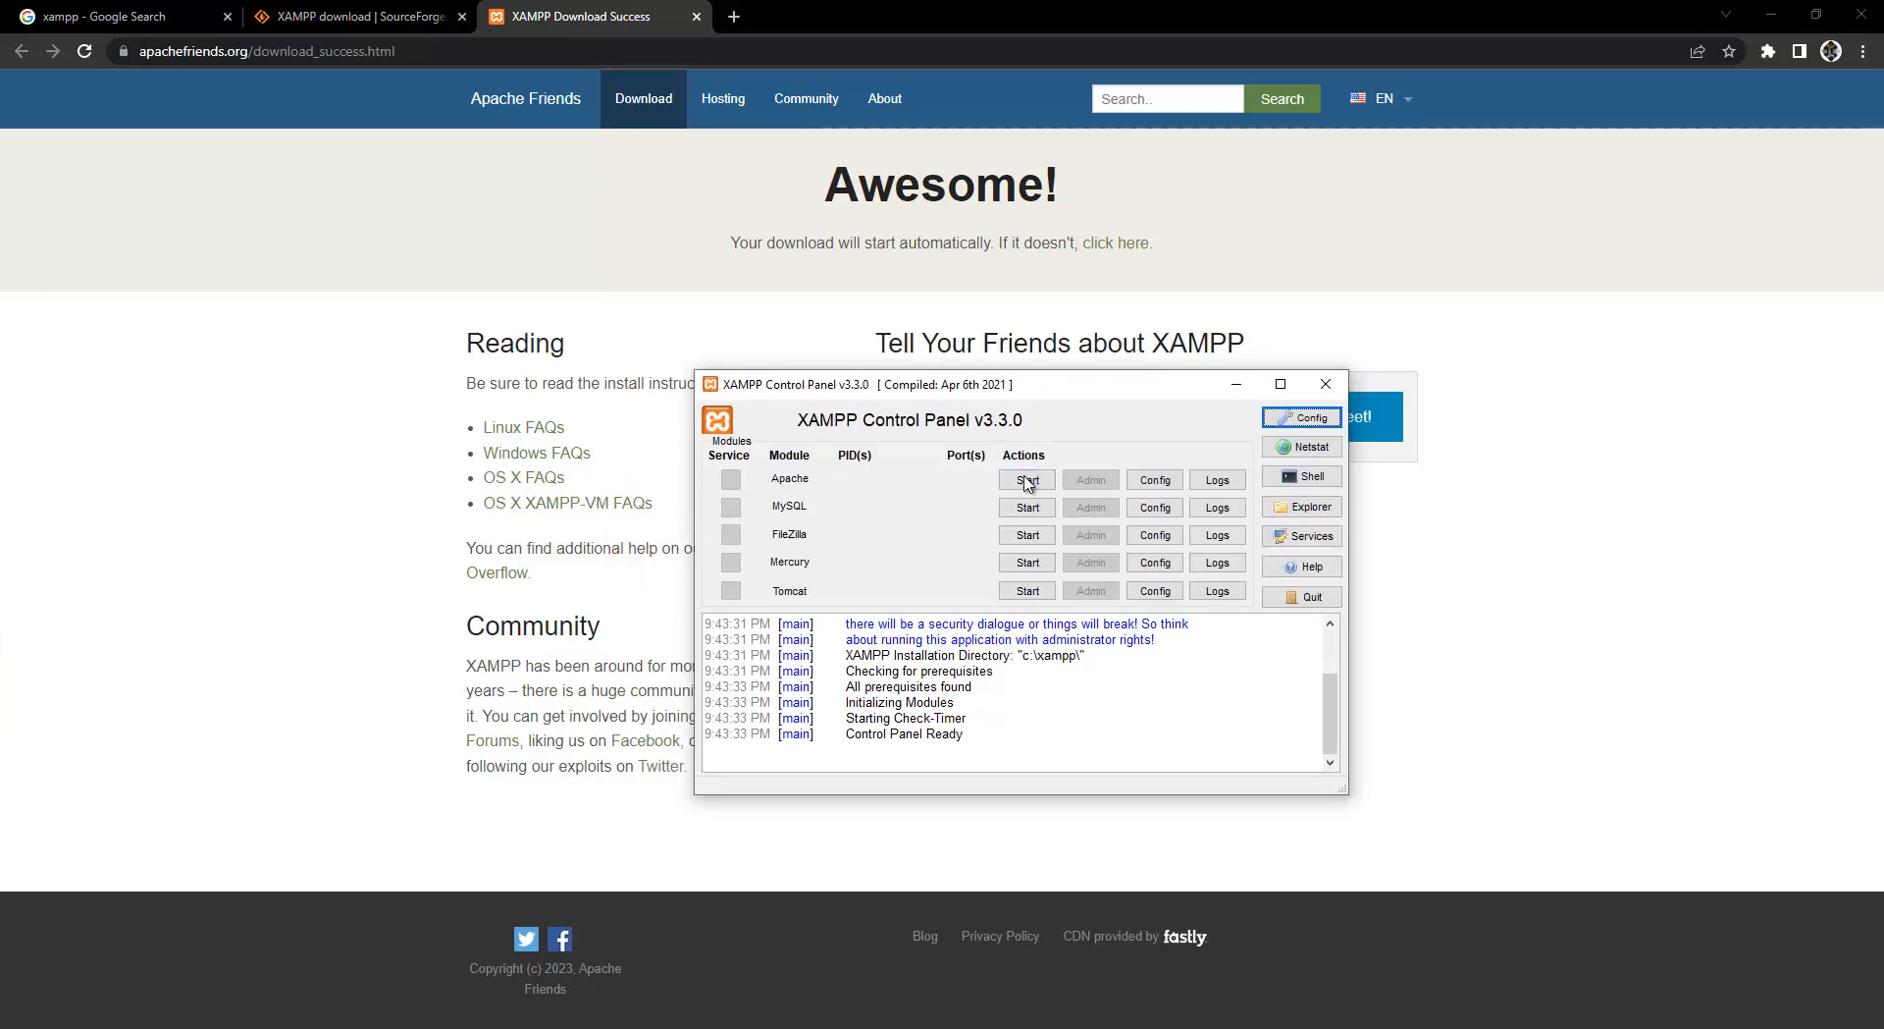
pyautogui.click(1029, 481)
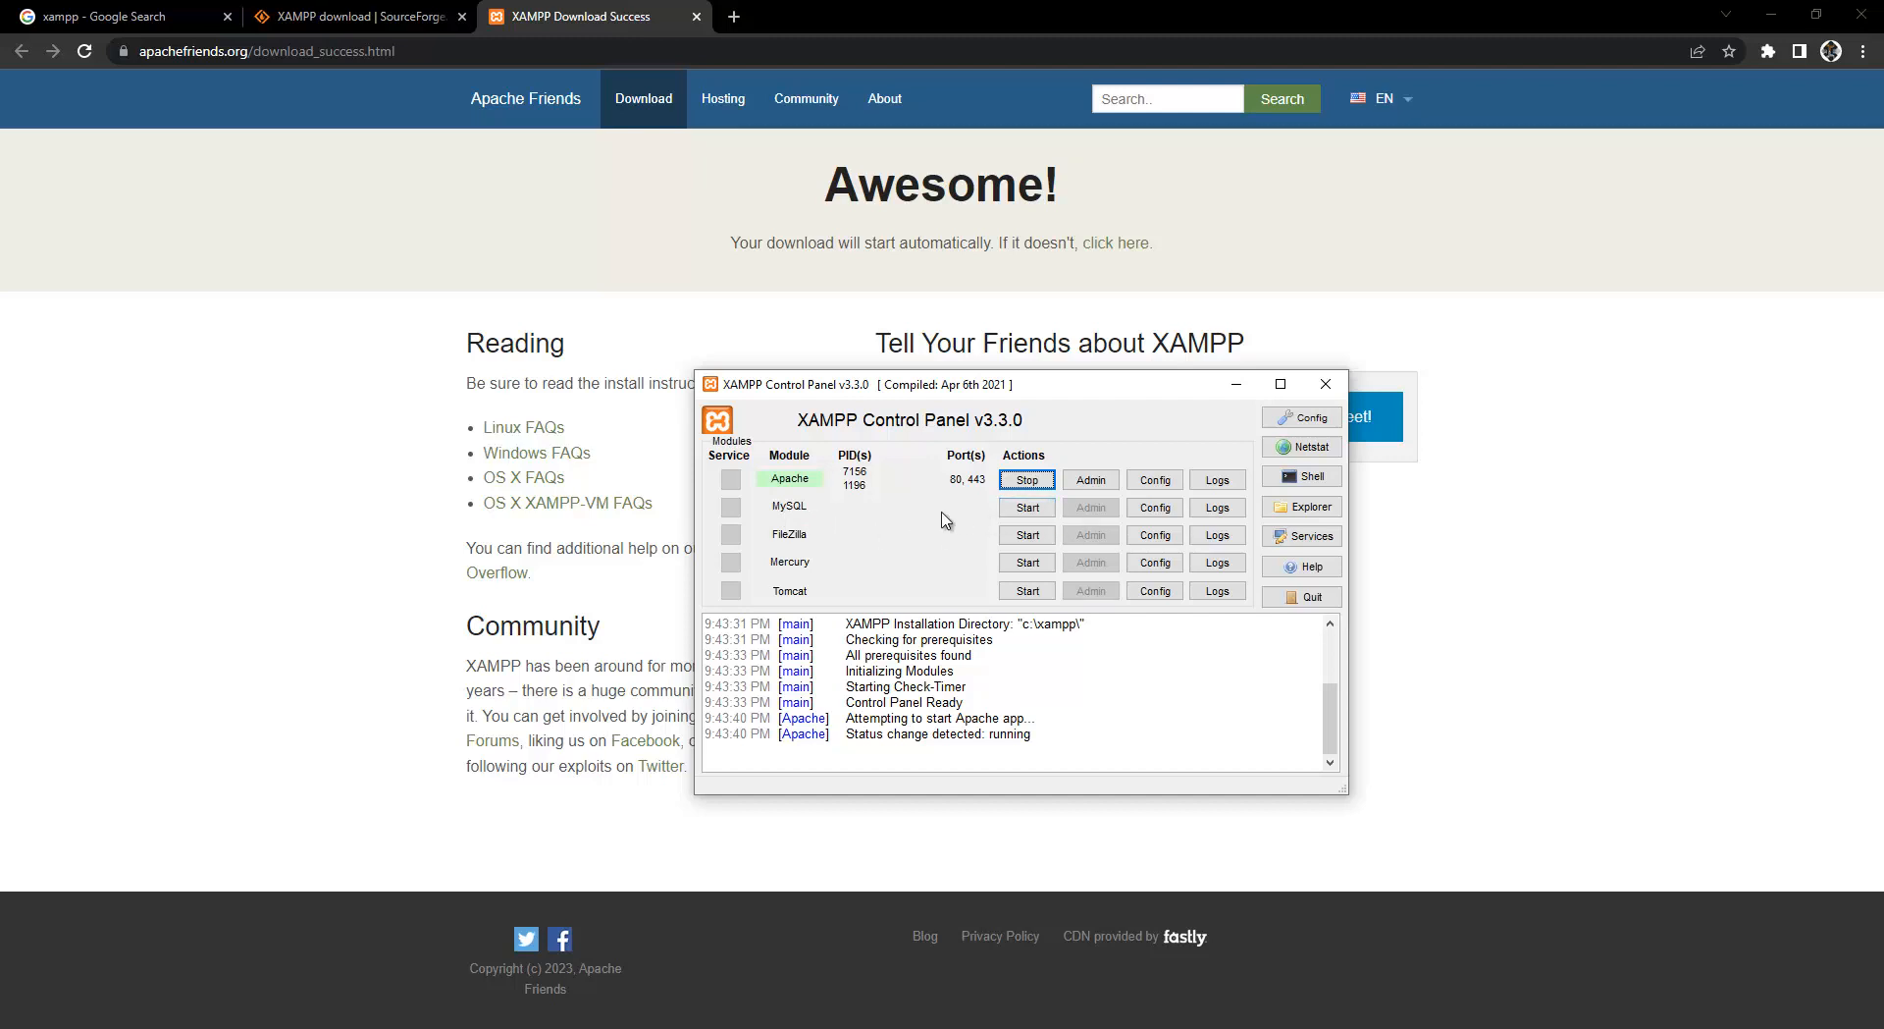
pyautogui.click(1030, 510)
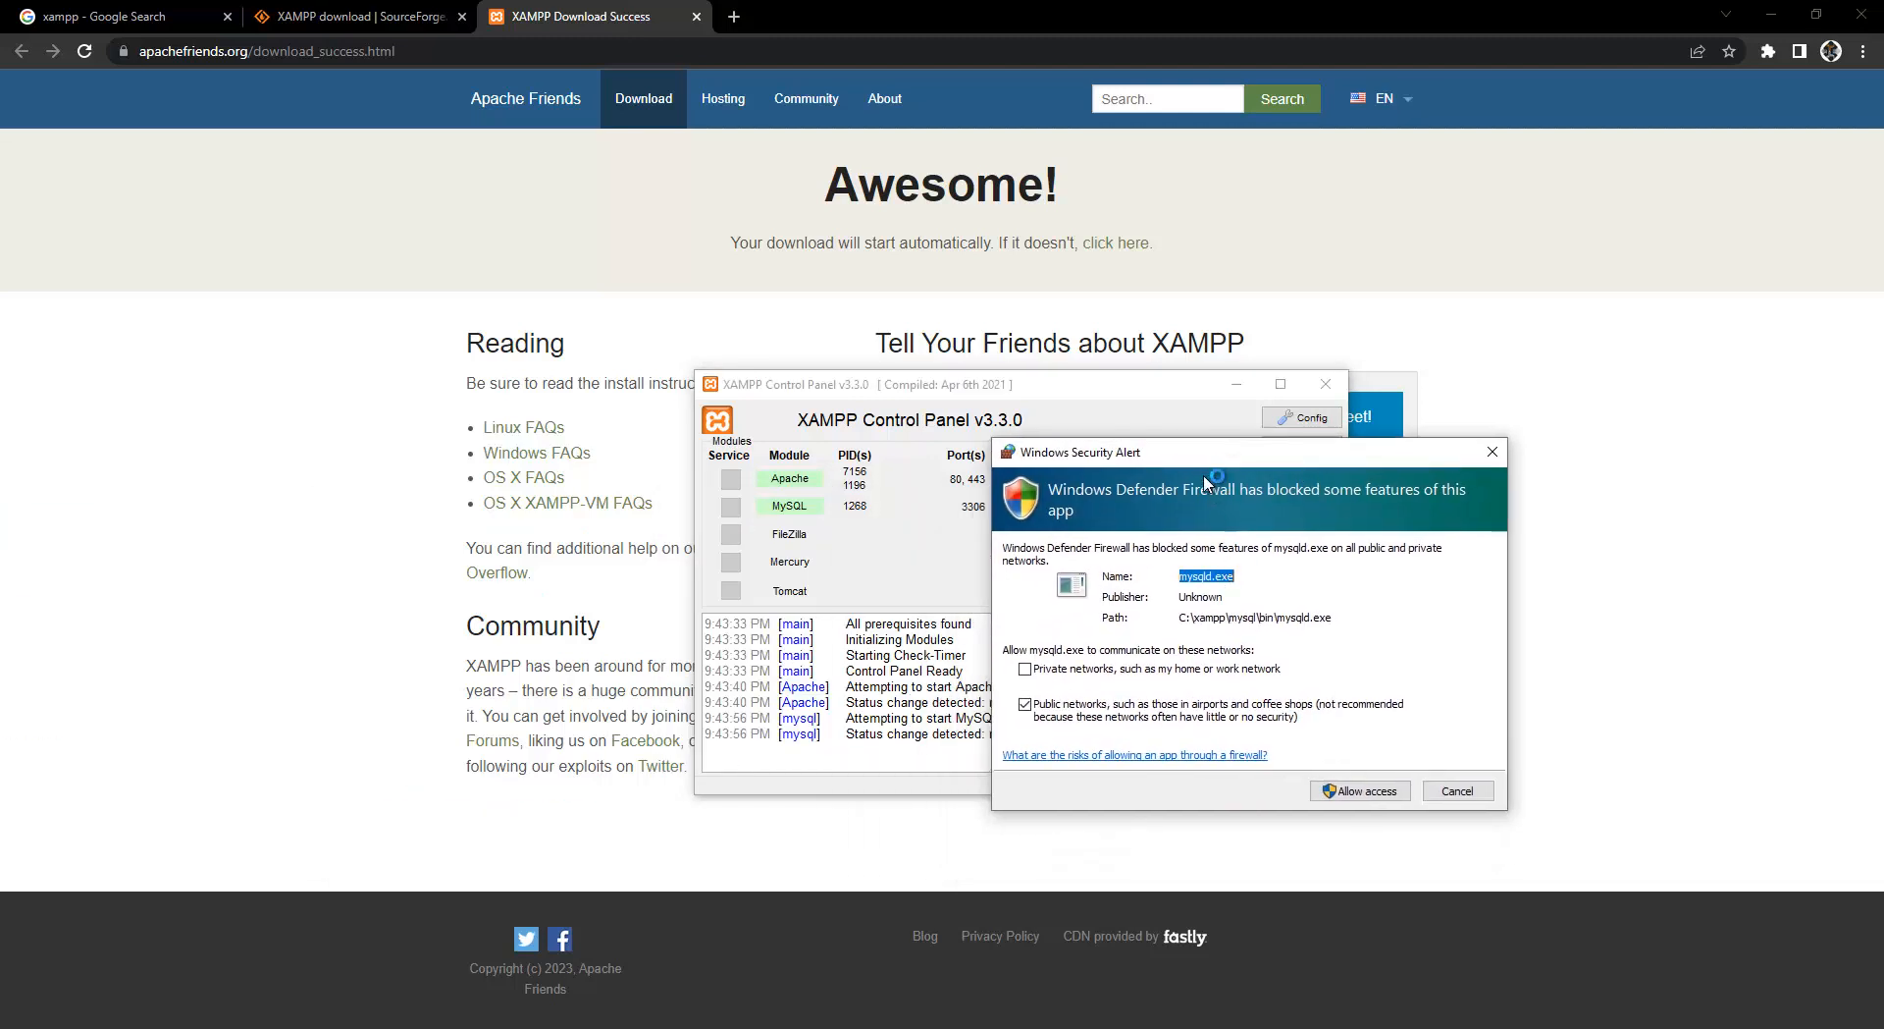
# Step: Allow mysqld.exe through Windows Defender Firewall on private networks only, excluding public networks, and reposition the Control Panel window
pyautogui.moveTo(1220, 450); pyautogui.dragTo(1227, 436)
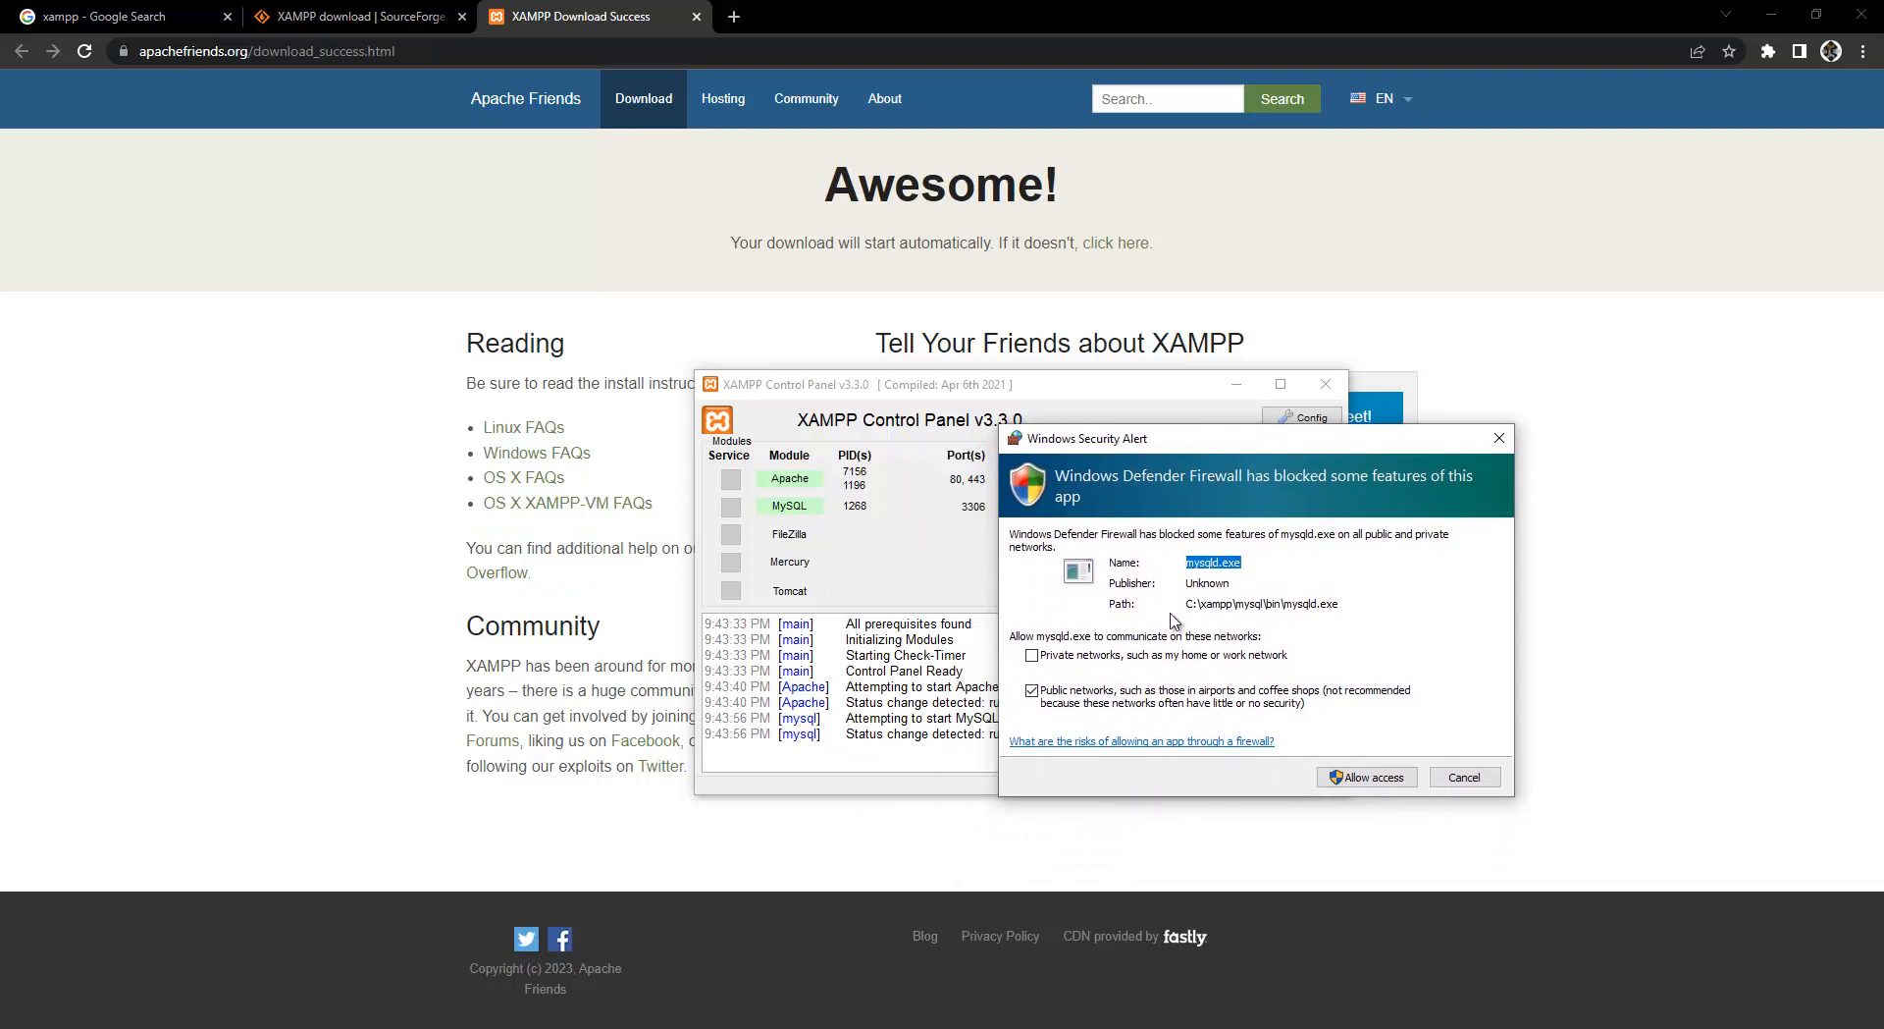
pyautogui.click(1032, 691)
pyautogui.click(1034, 656)
pyautogui.click(1374, 777)
pyautogui.moveTo(1115, 389); pyautogui.dragTo(1078, 378)
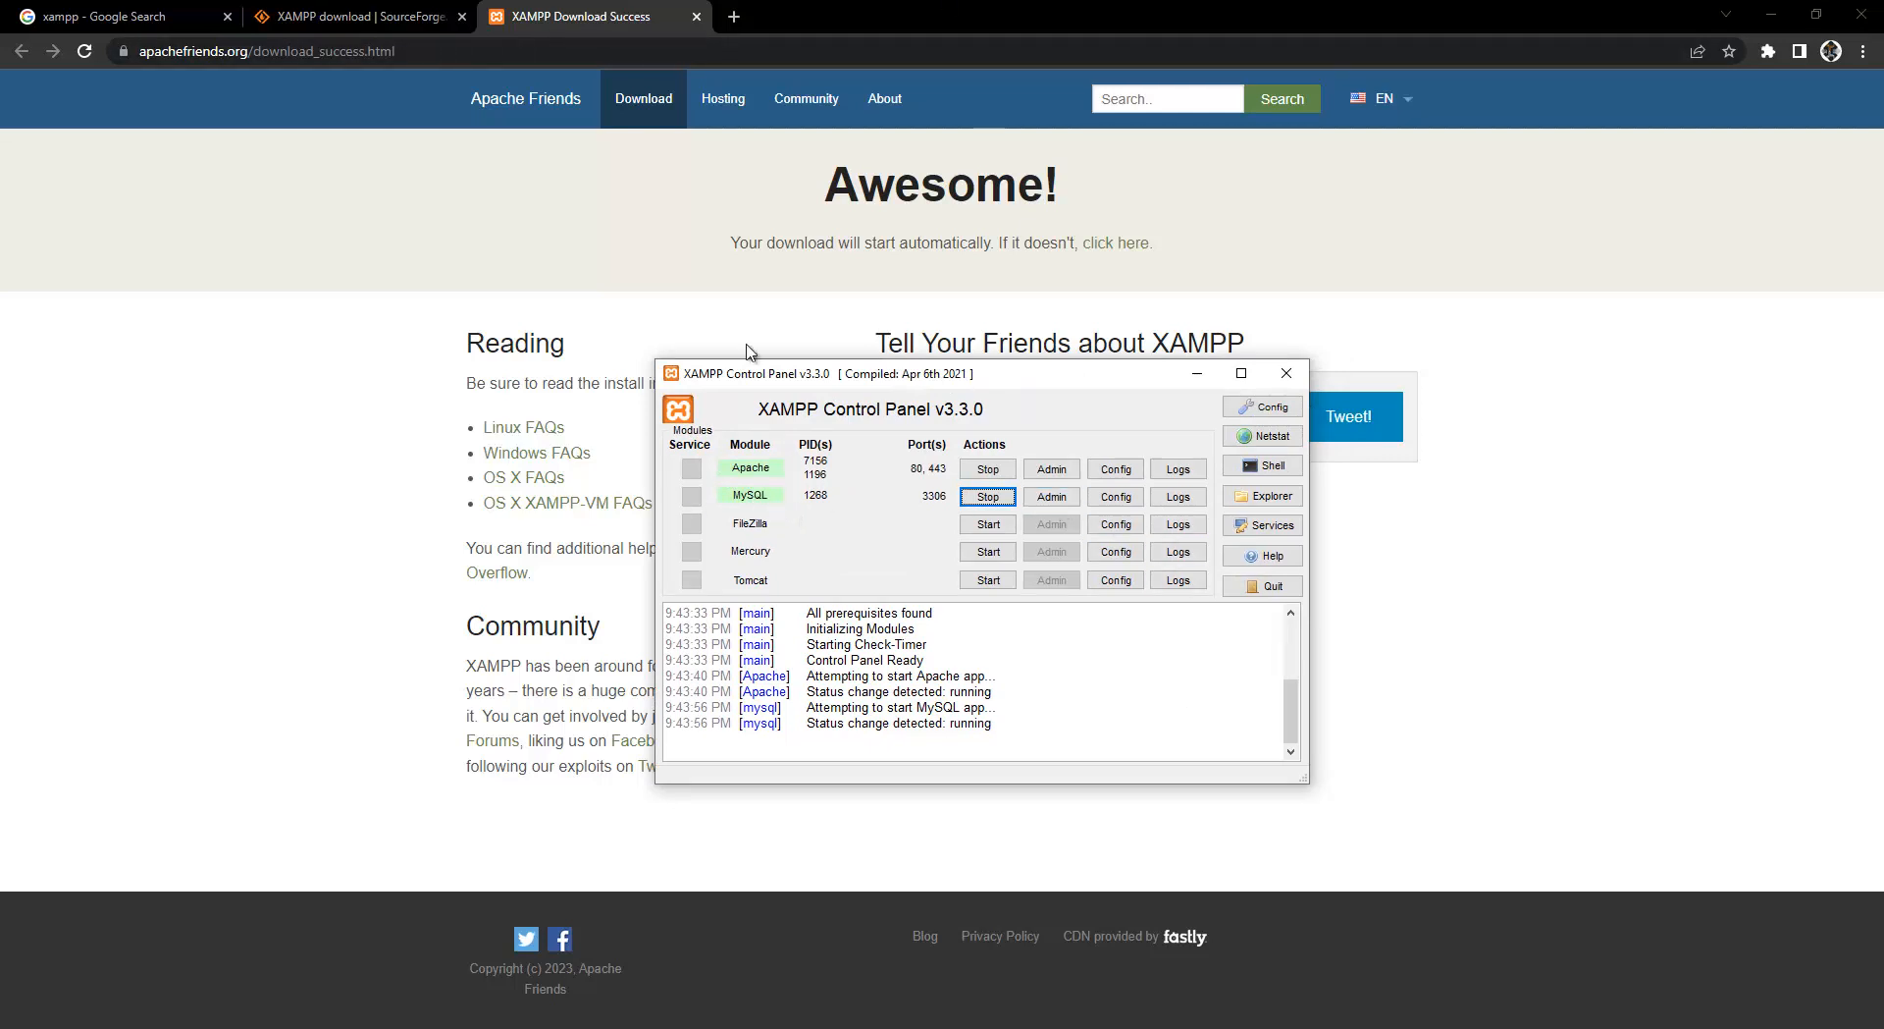
# Step: Return to the XAMPP Control Panel, launch phpMyAdmin from the MySQL module's admin action, and show its Databases page
pyautogui.click(569, 14)
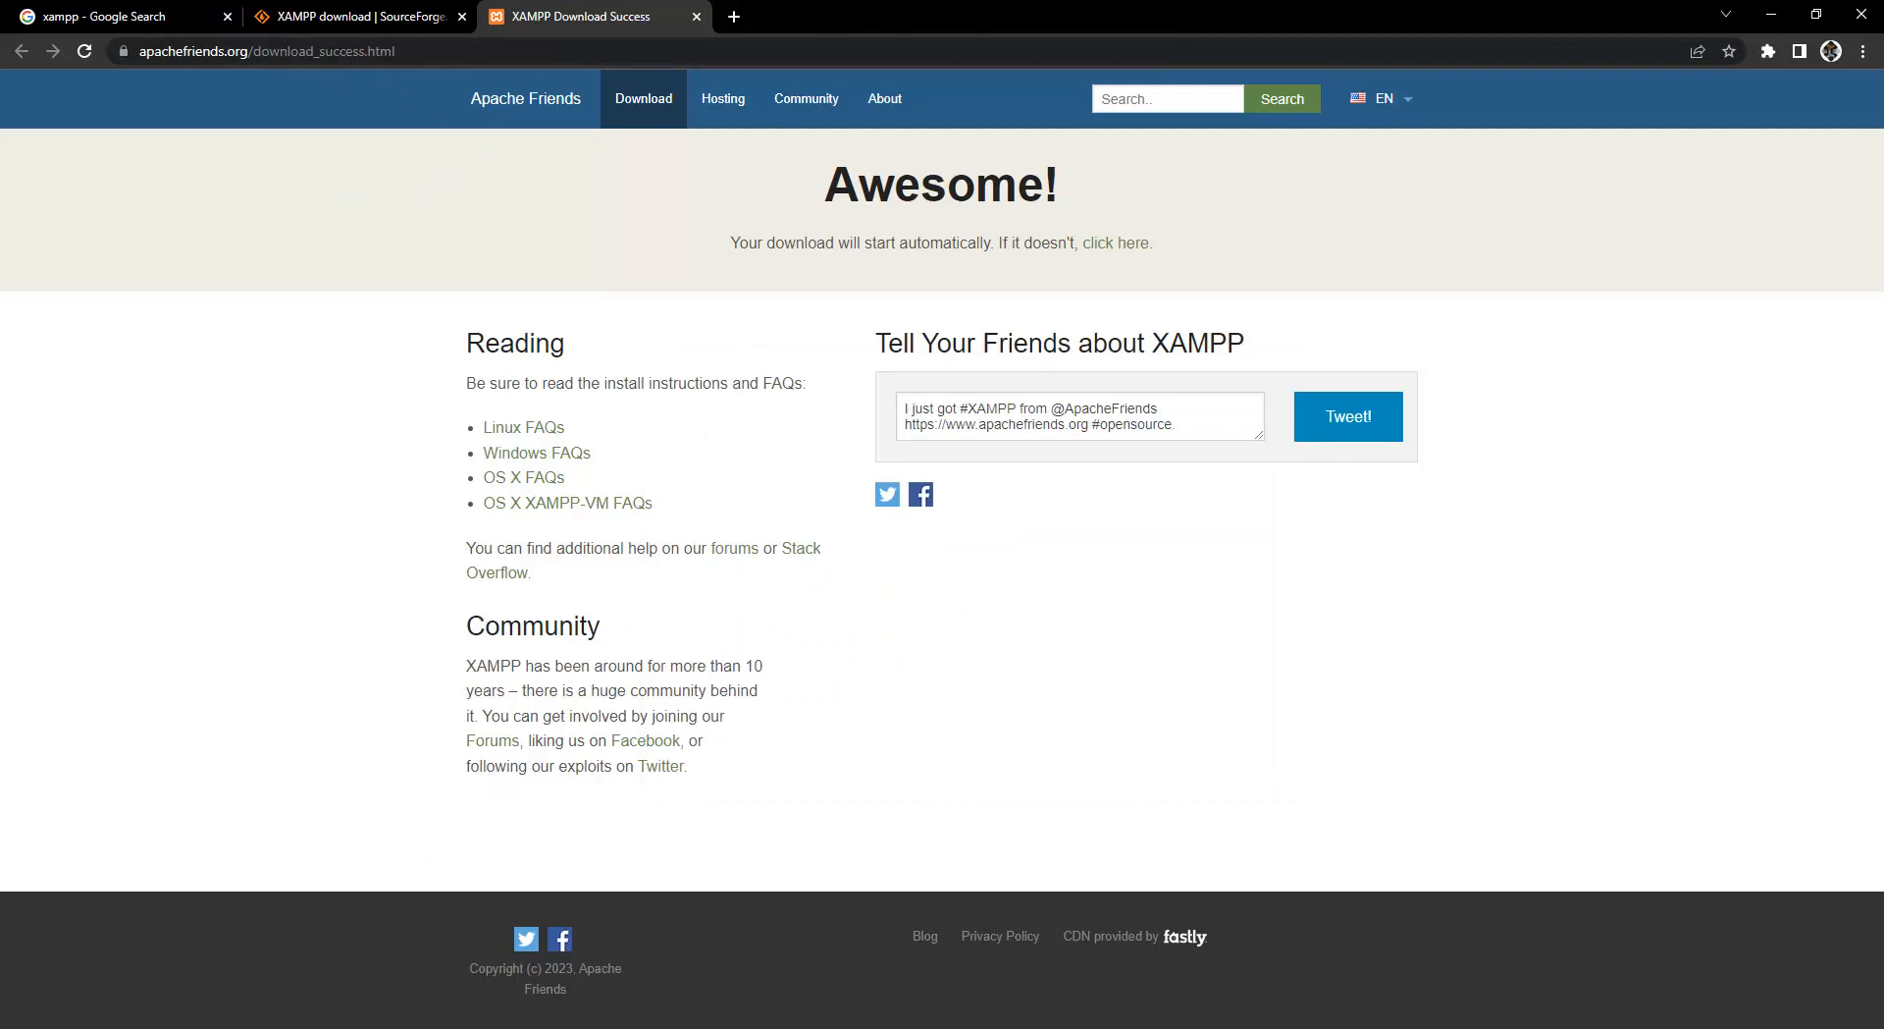
pyautogui.hotkey('alt', 'Tab')
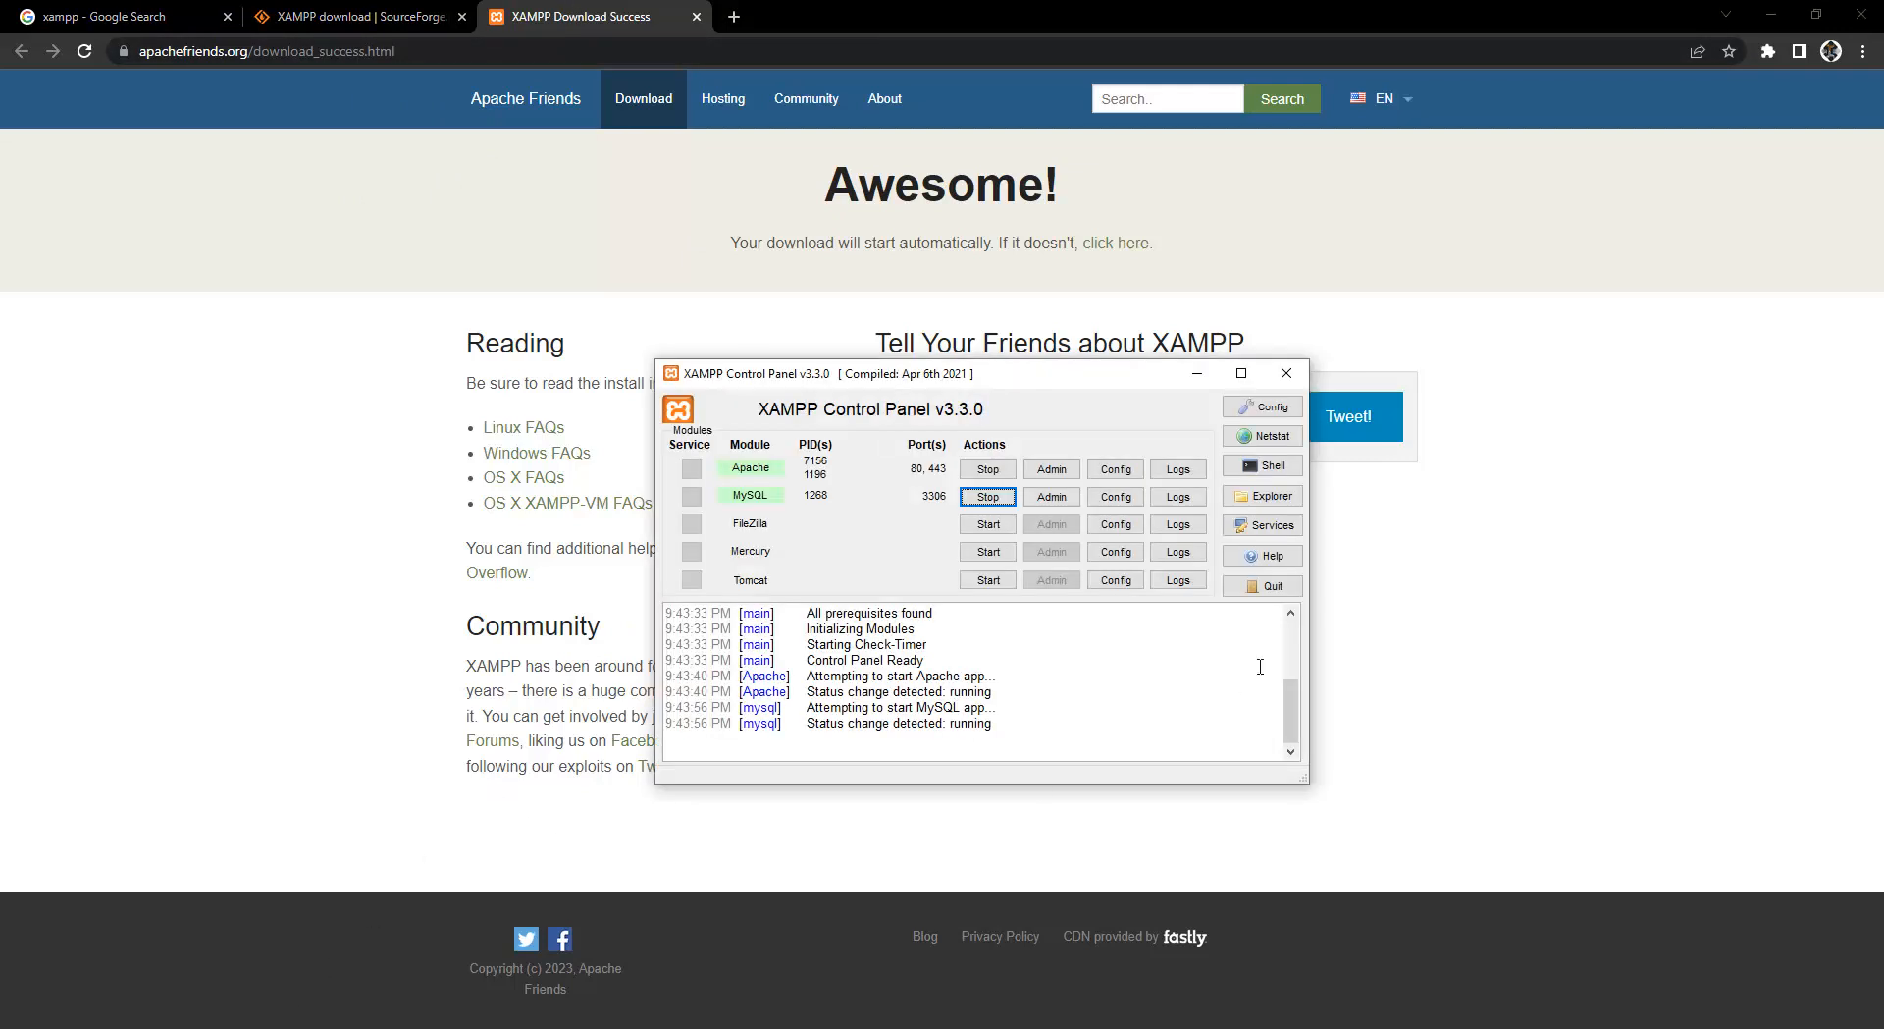
pyautogui.click(1066, 499)
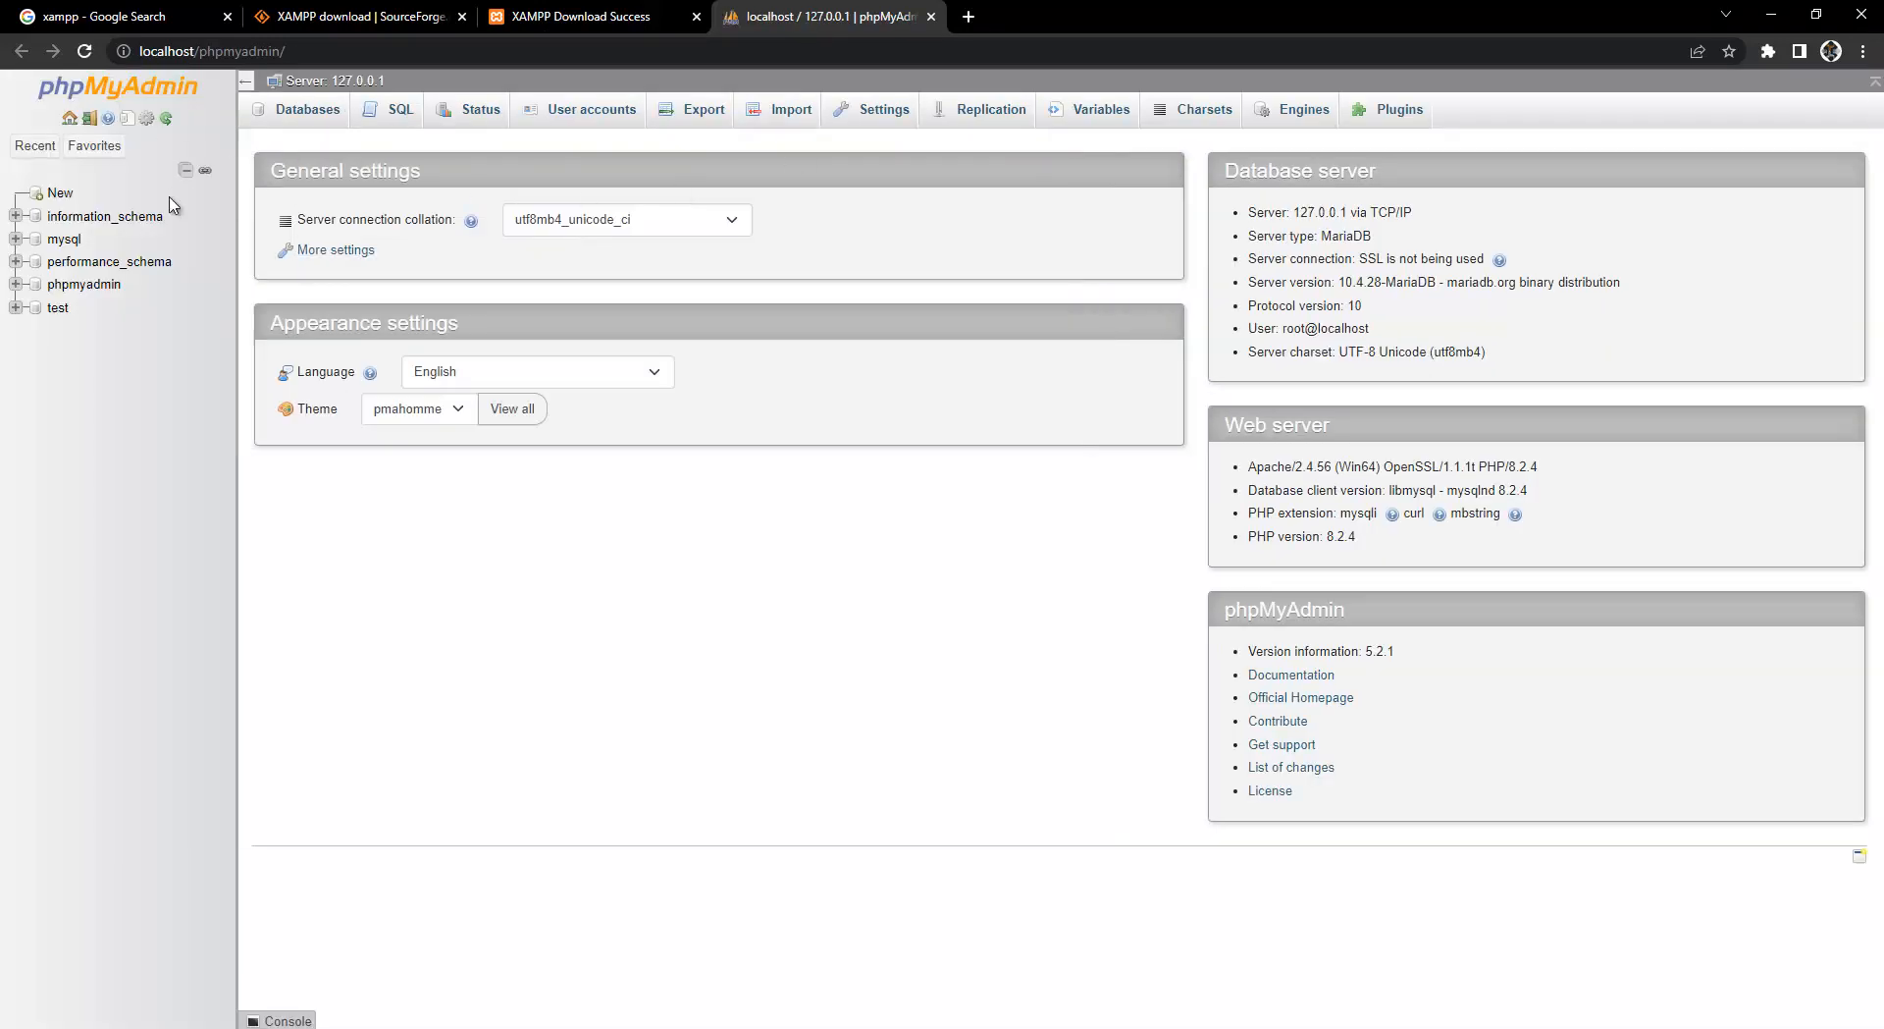
pyautogui.click(310, 114)
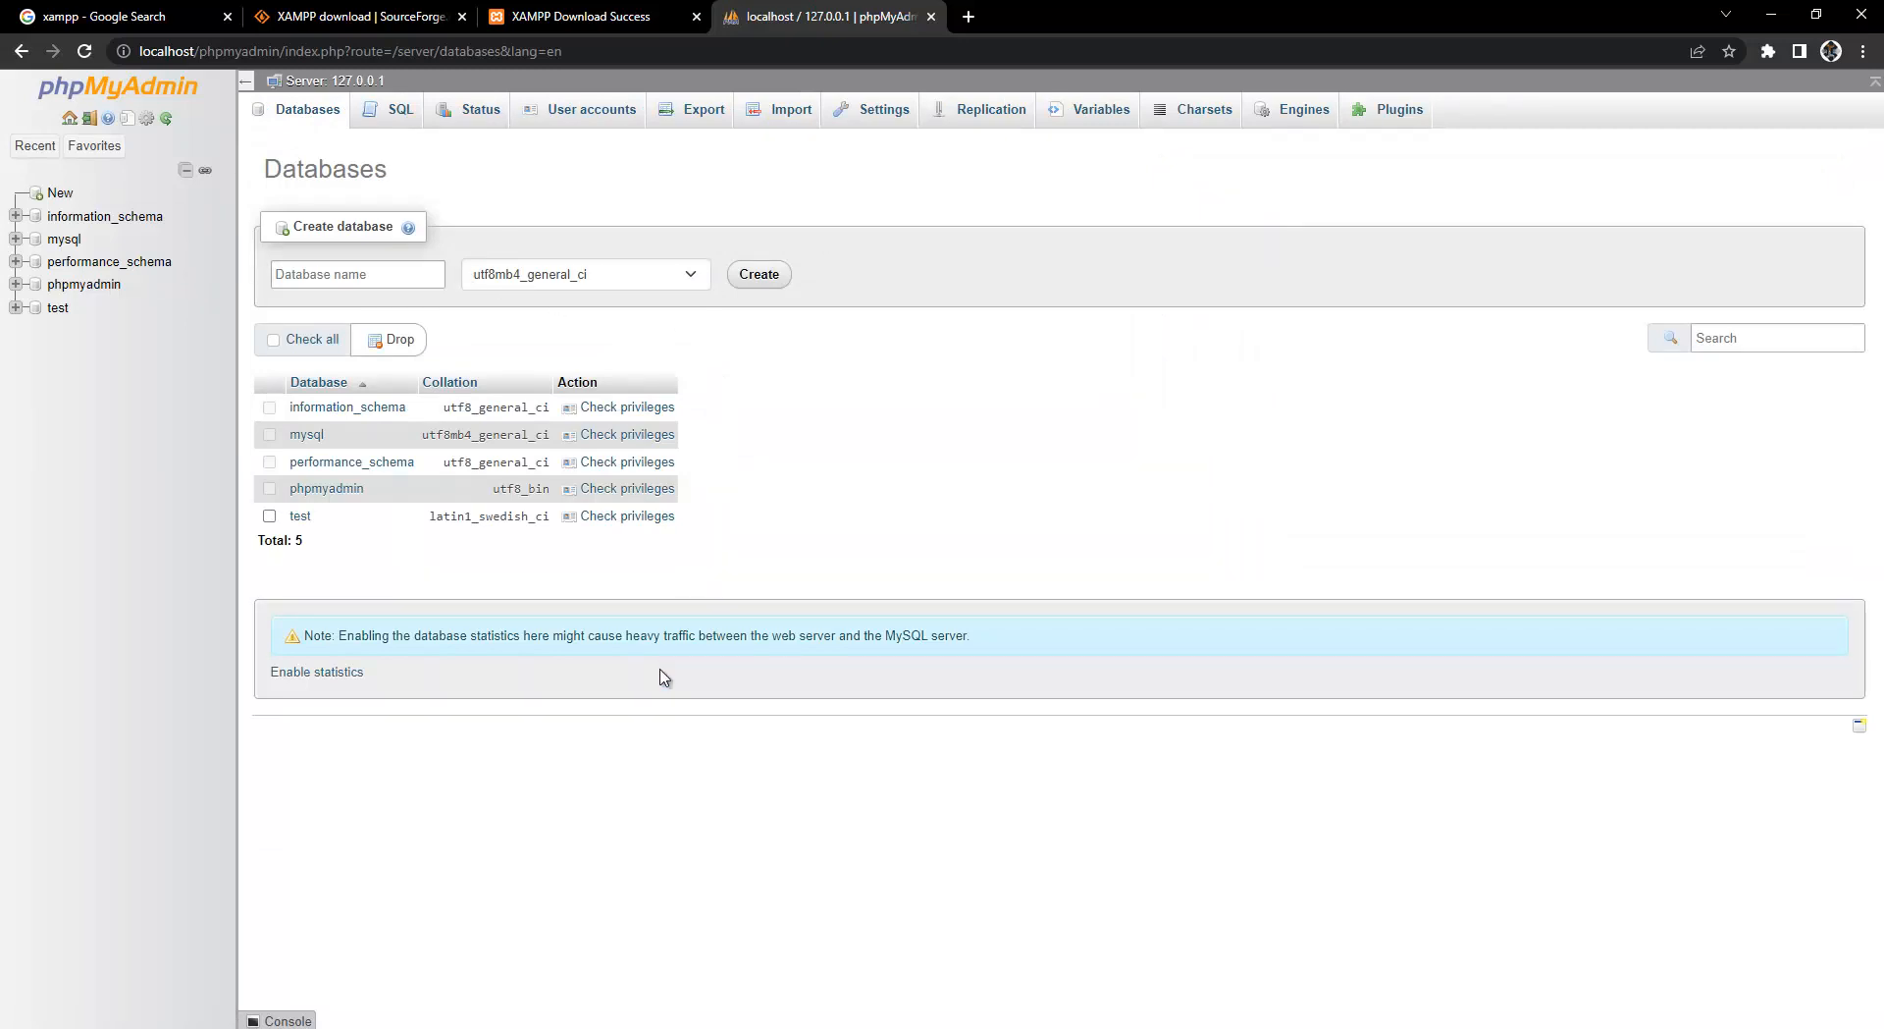
# Step: Bring the XAMPP Control Panel back over the browser, shift its window slightly, and minimize it
pyautogui.click(524, 1026)
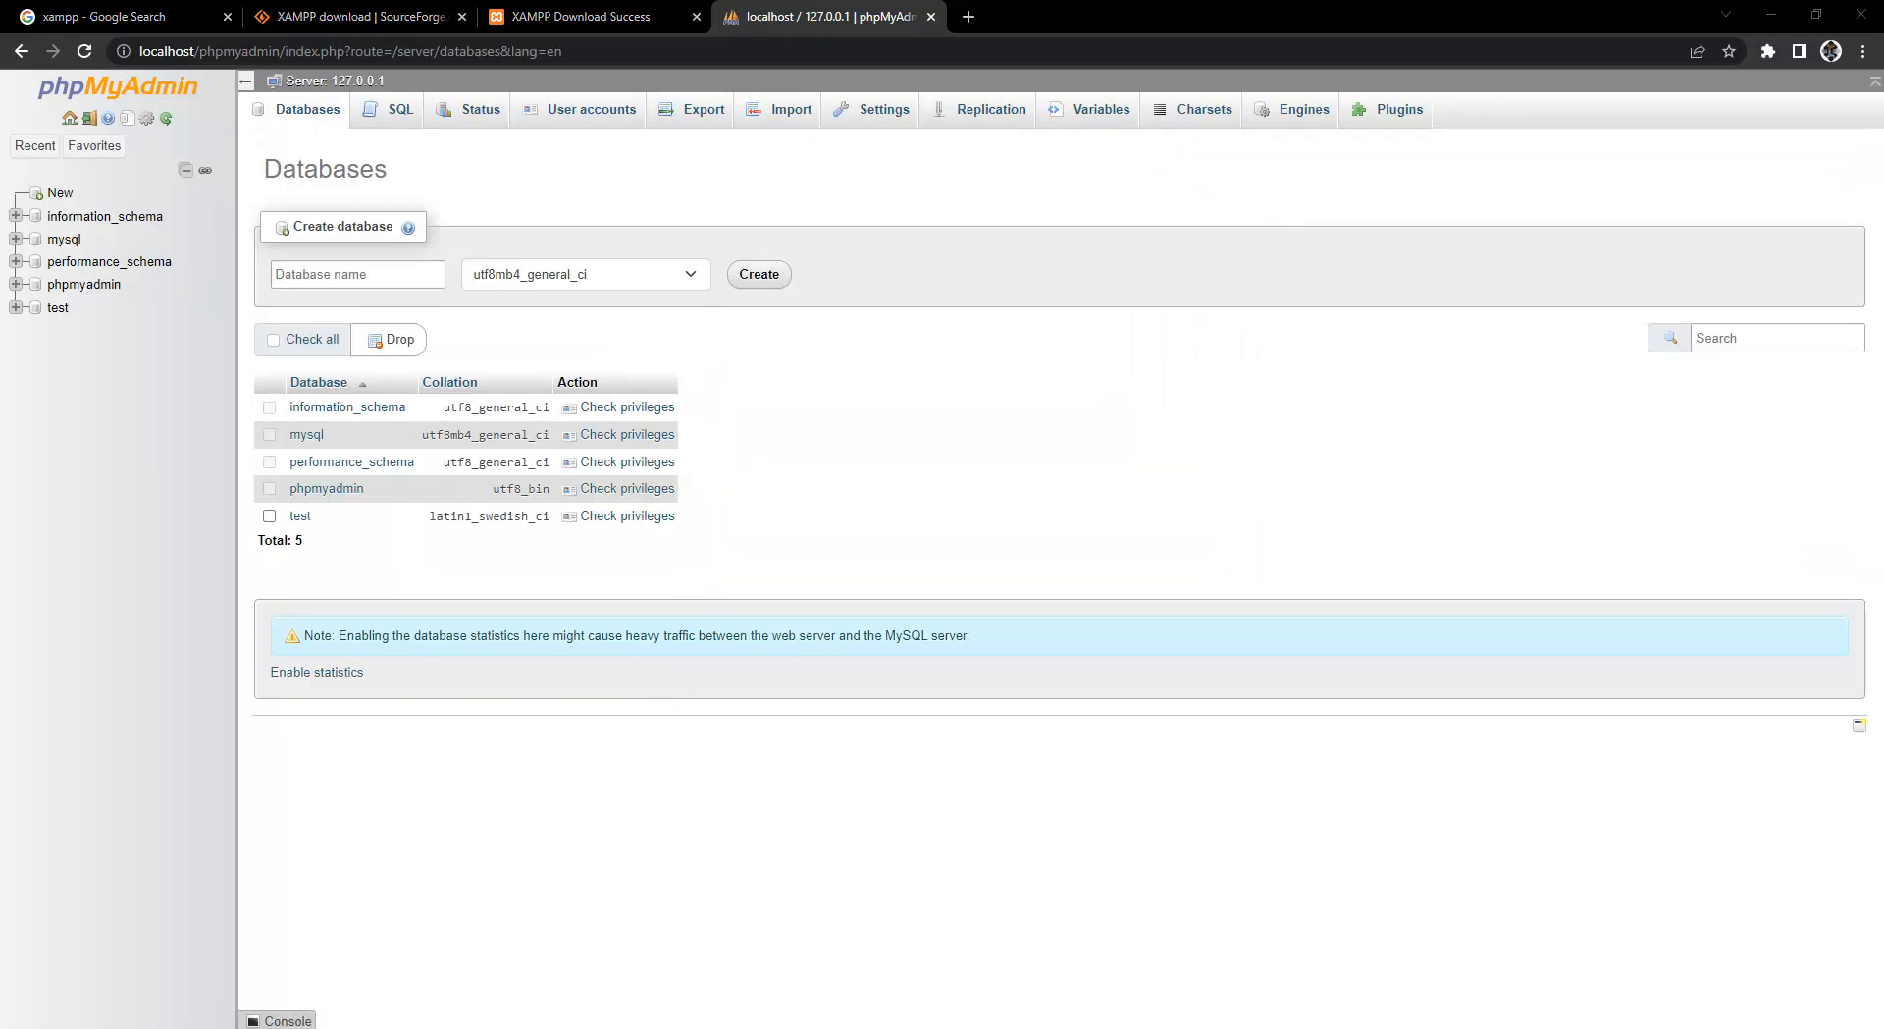
pyautogui.moveTo(1030, 382); pyautogui.dragTo(992, 379)
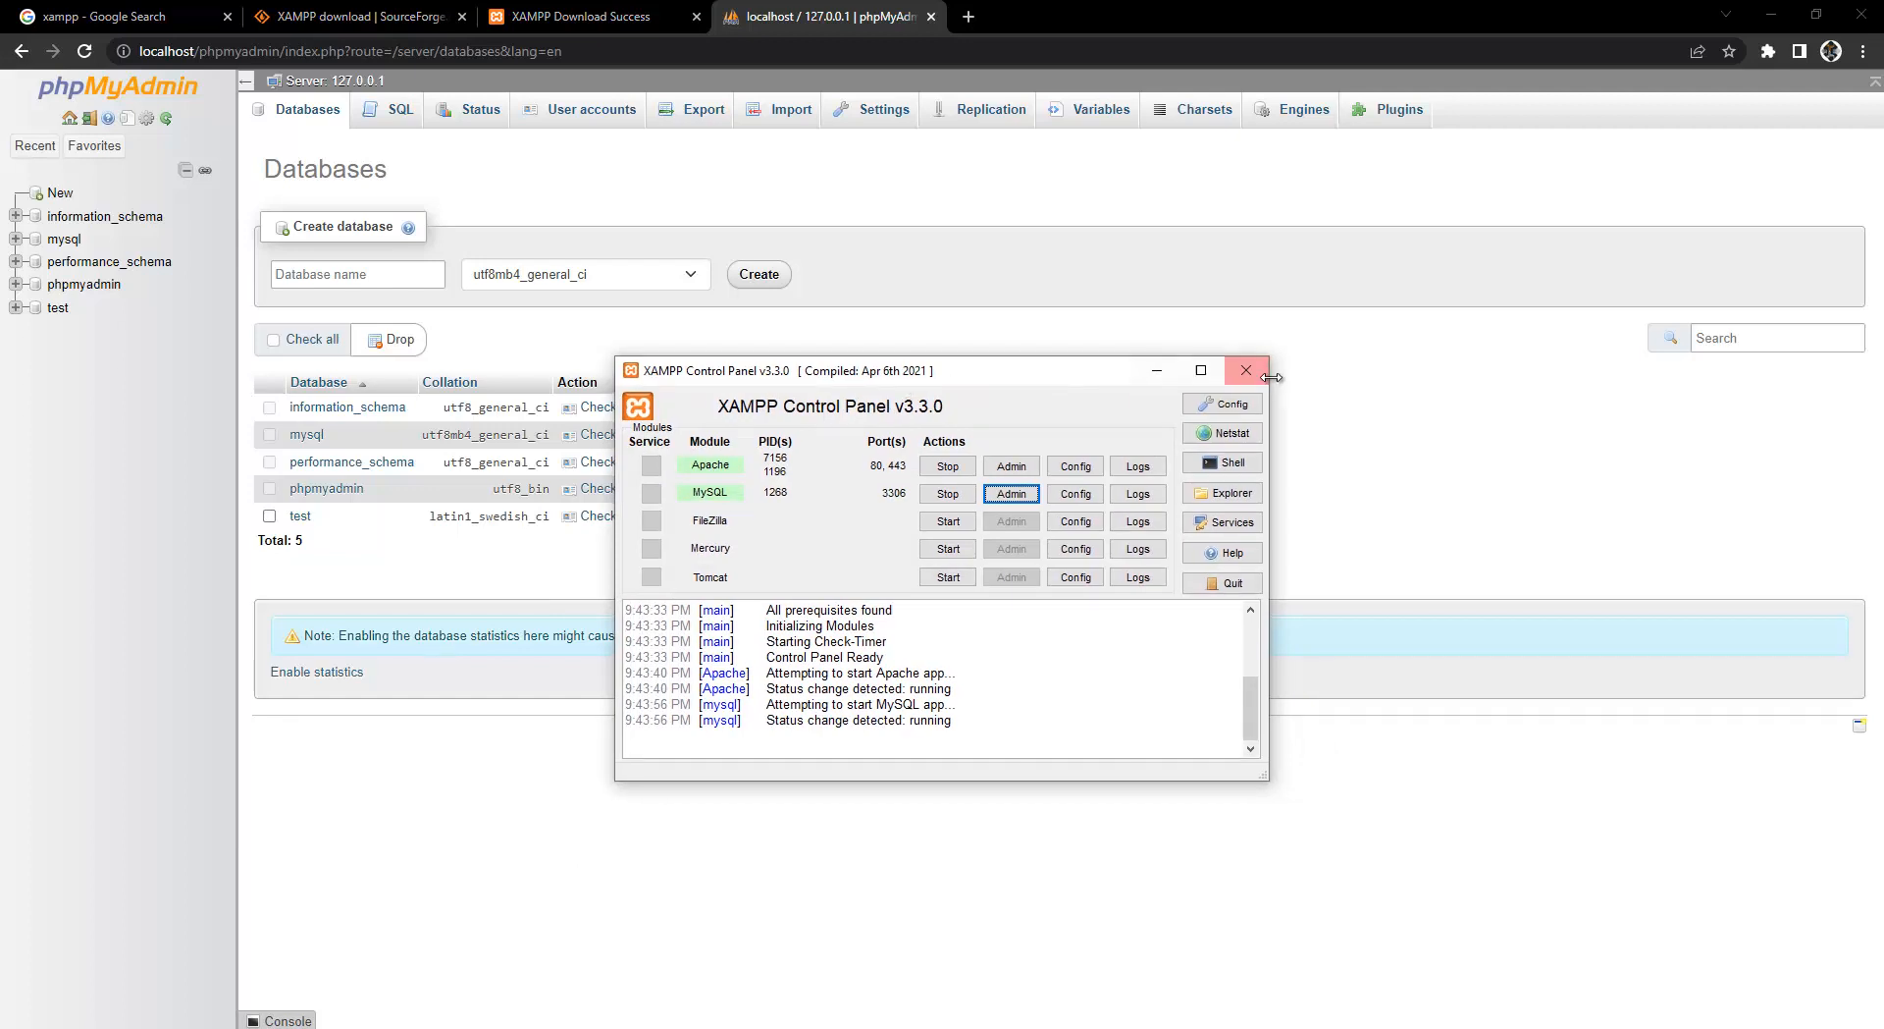
pyautogui.click(1156, 370)
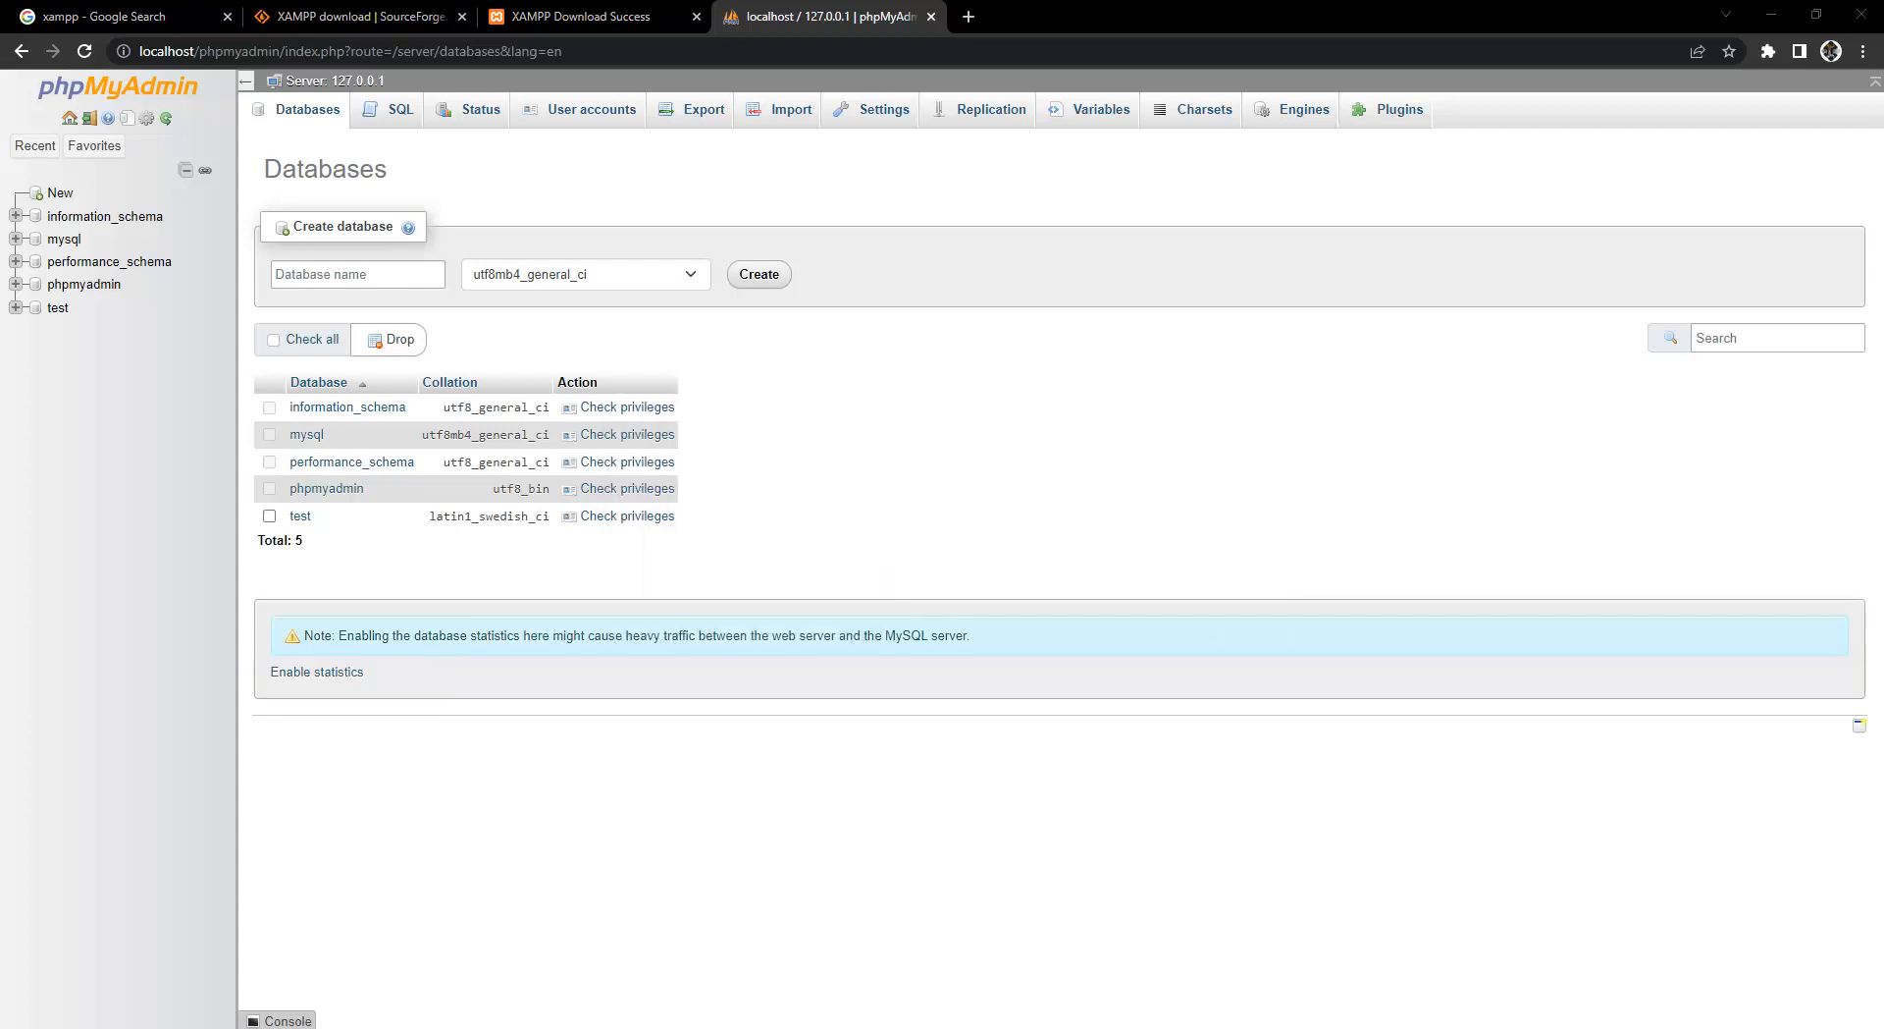
# Step: Switch to File Explorer and open C:\xampp\htdocs, displaying the contents of the xampp and htdocs folders as large icons
pyautogui.press('super+e')
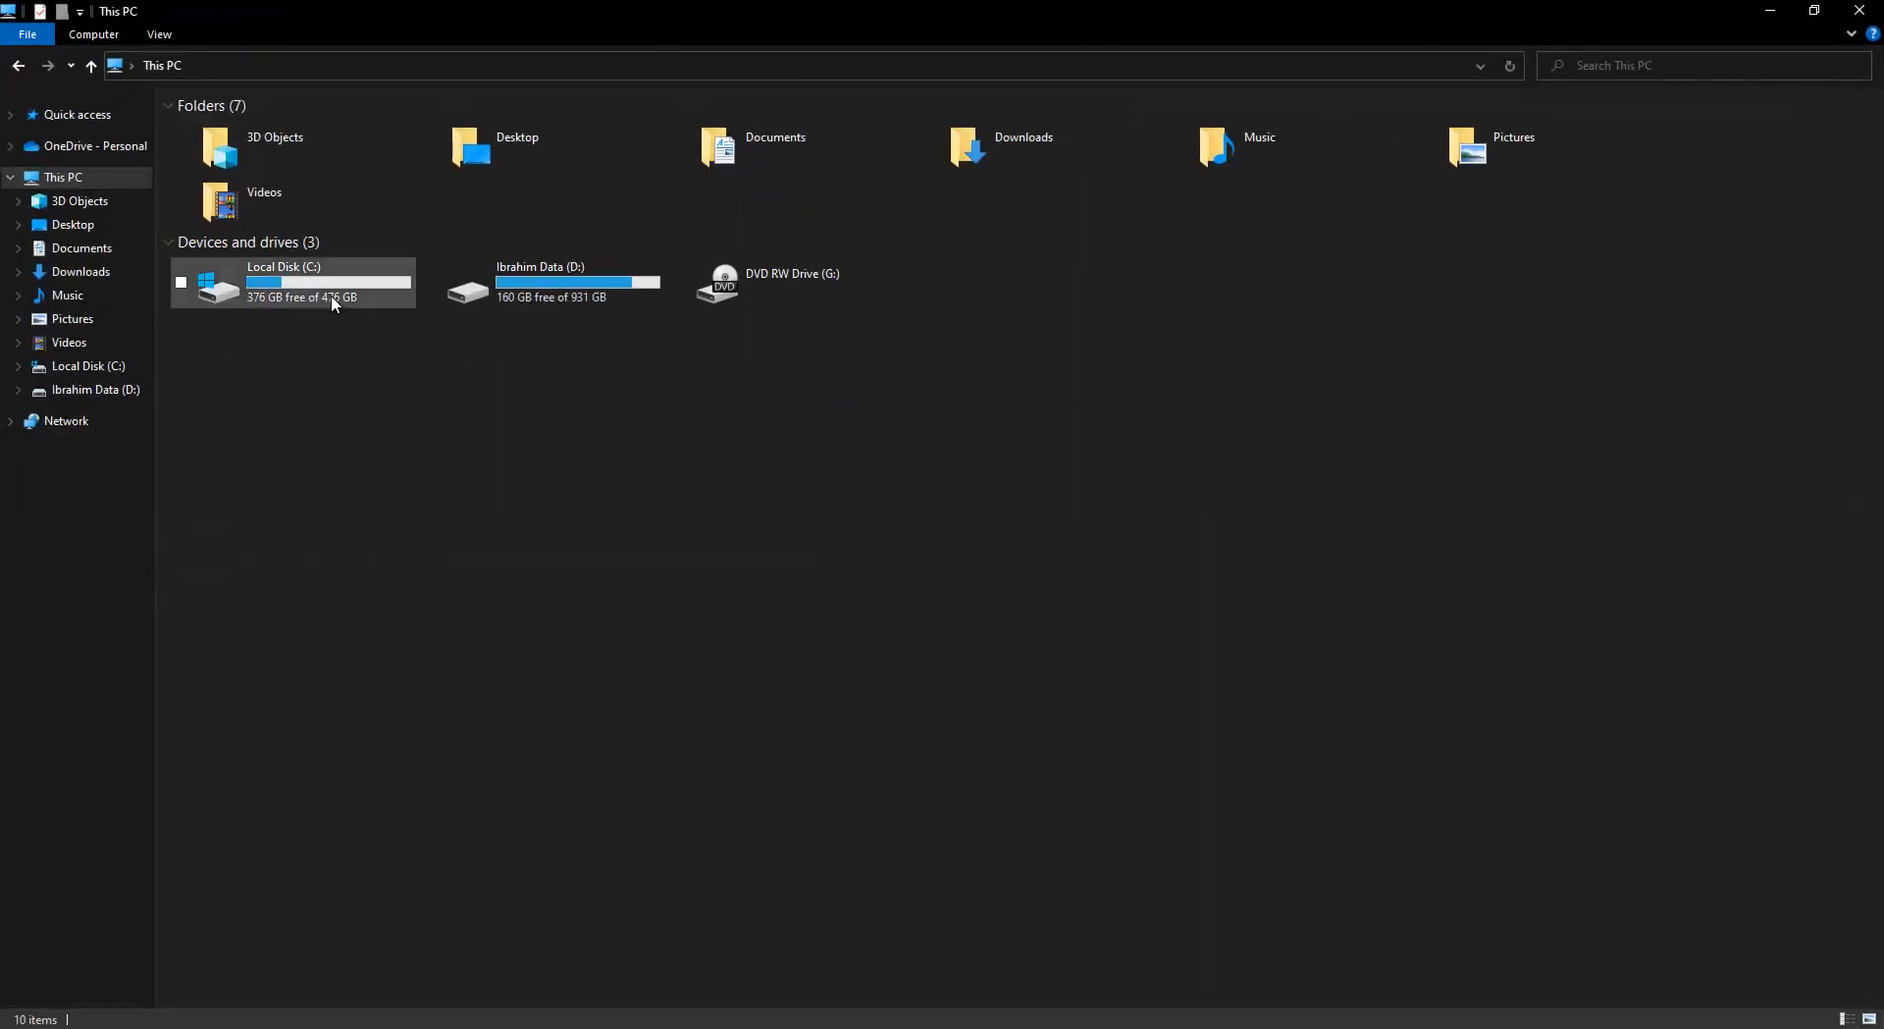
pyautogui.doubleClick(314, 290)
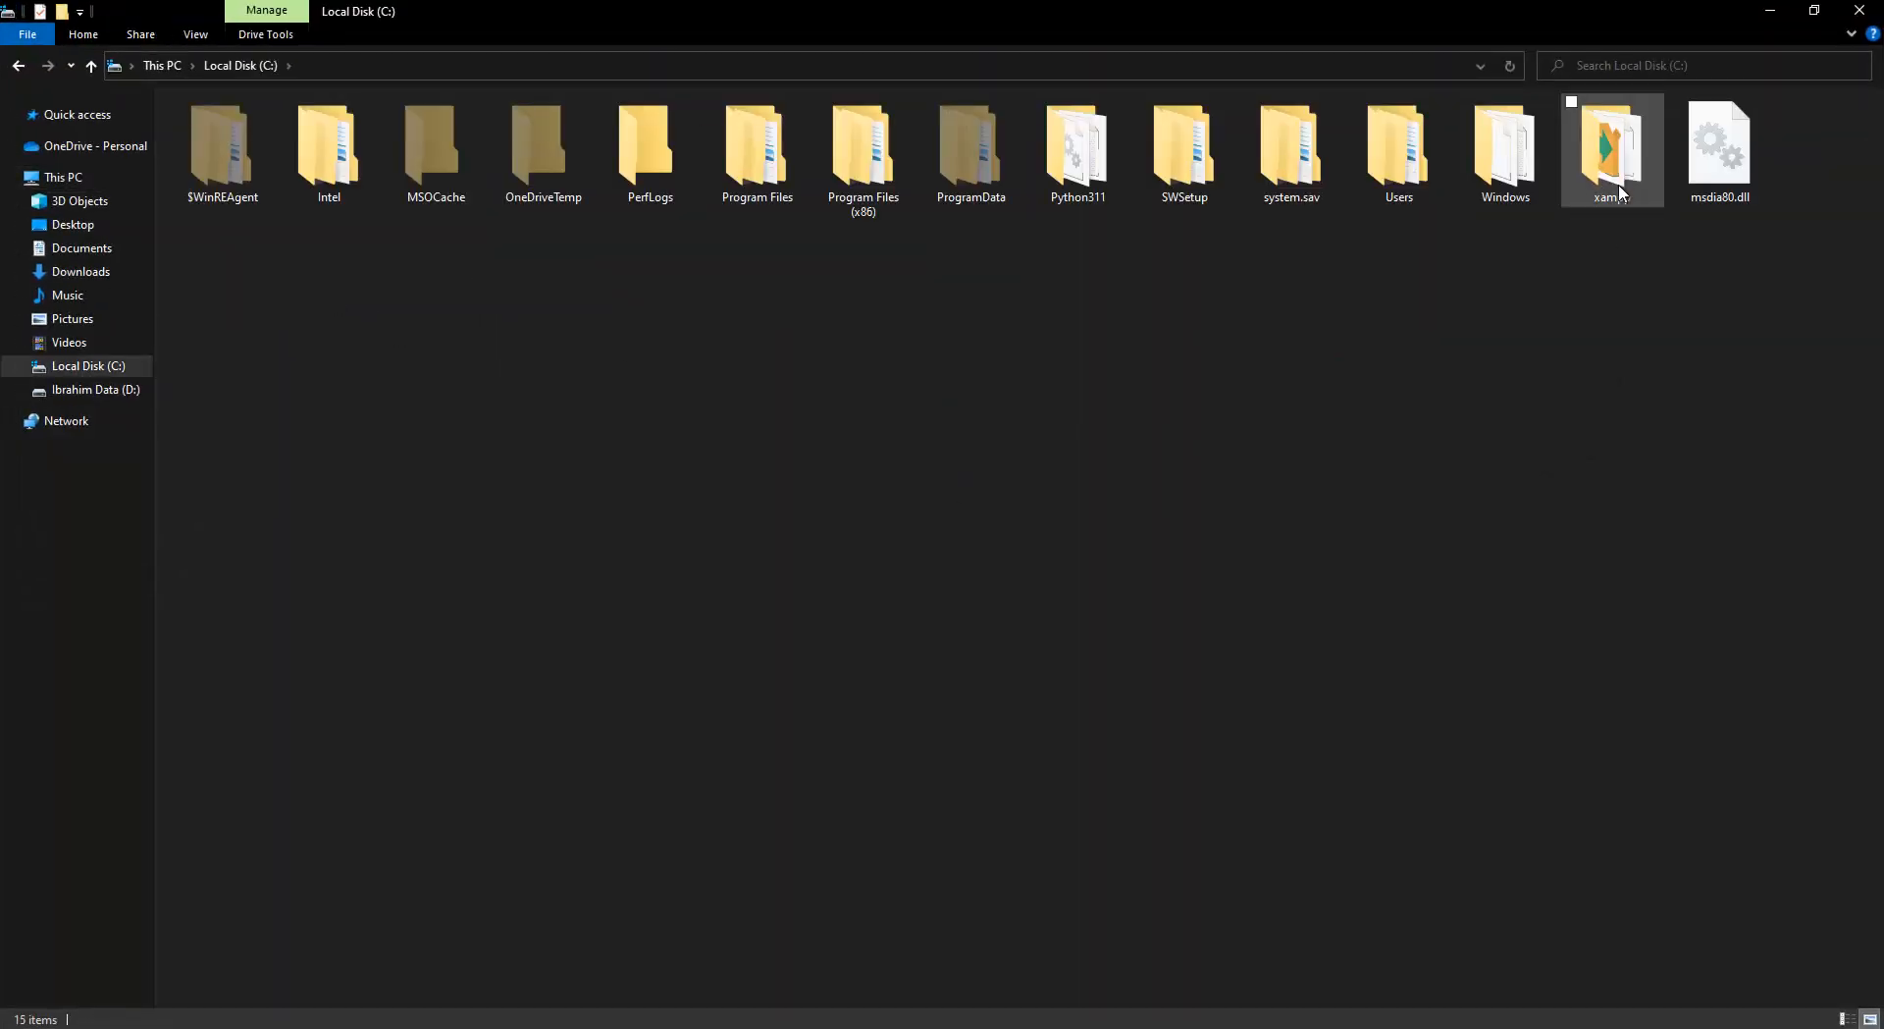
pyautogui.click(1612, 174)
pyautogui.doubleClick(1612, 175)
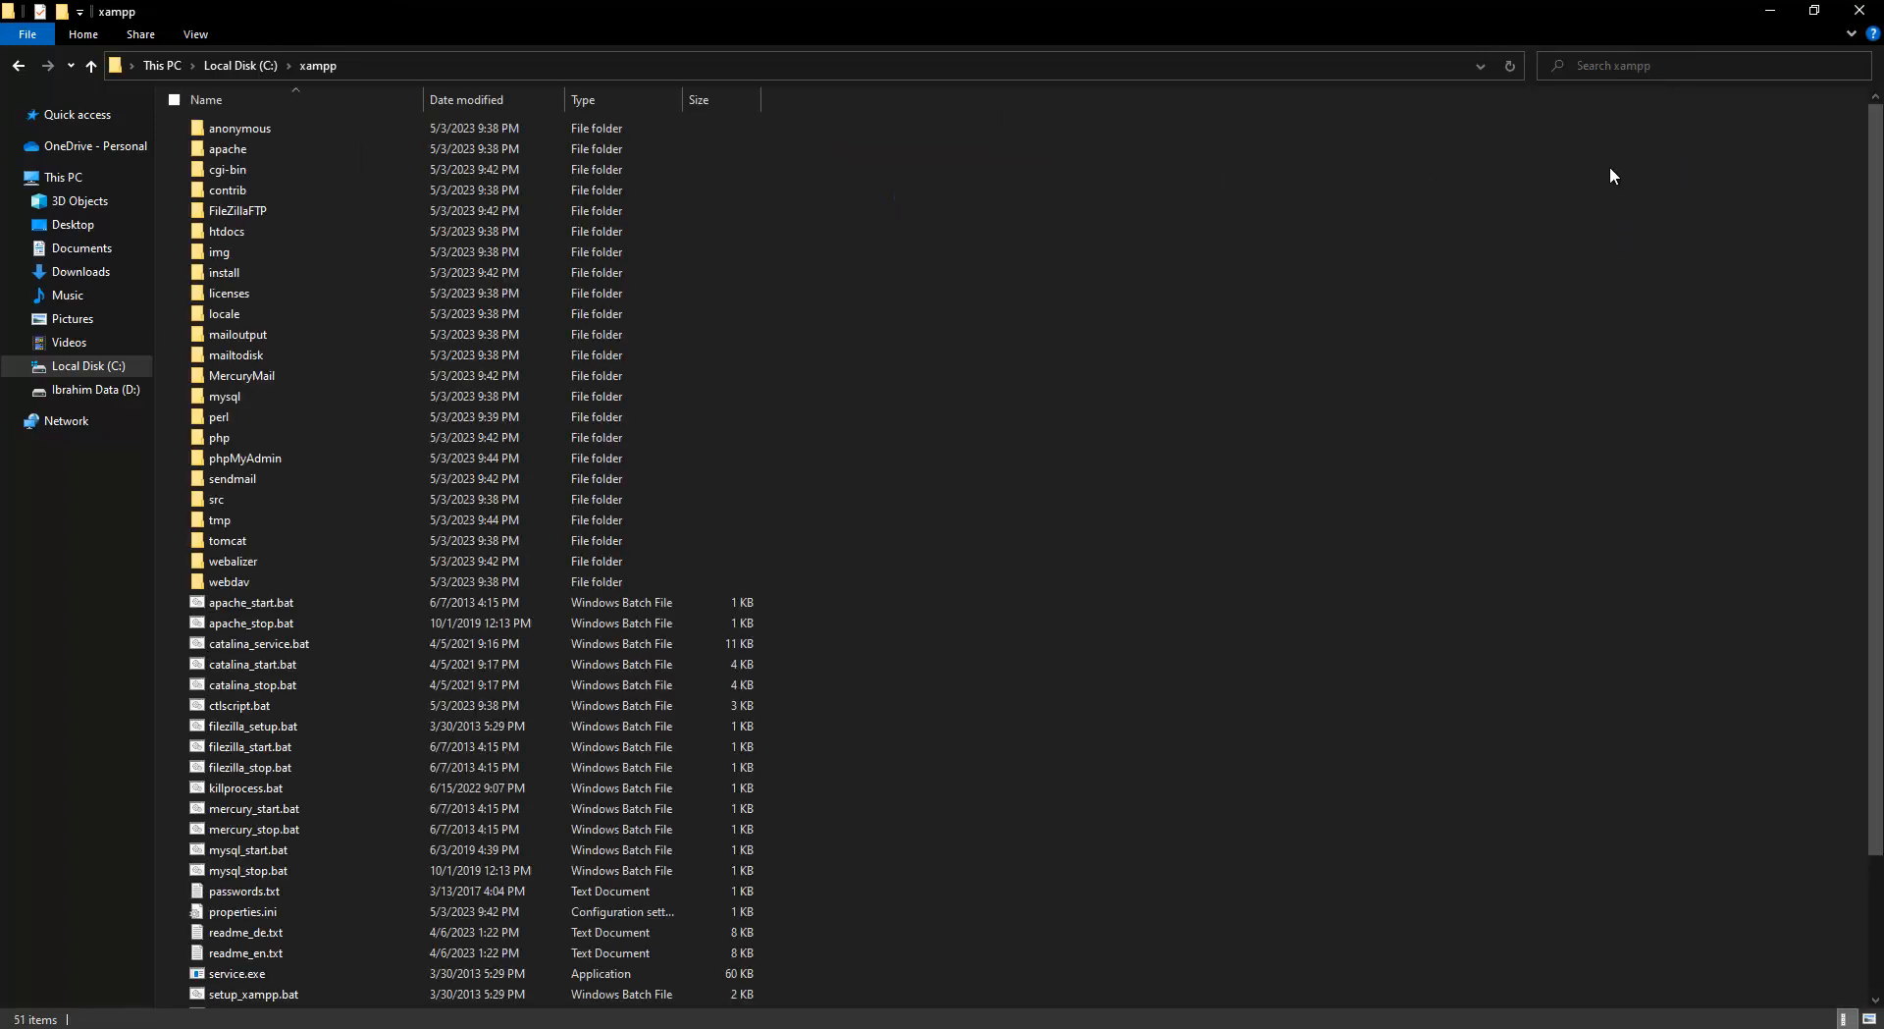
pyautogui.hotkey('ctrl', 'shift', '2')
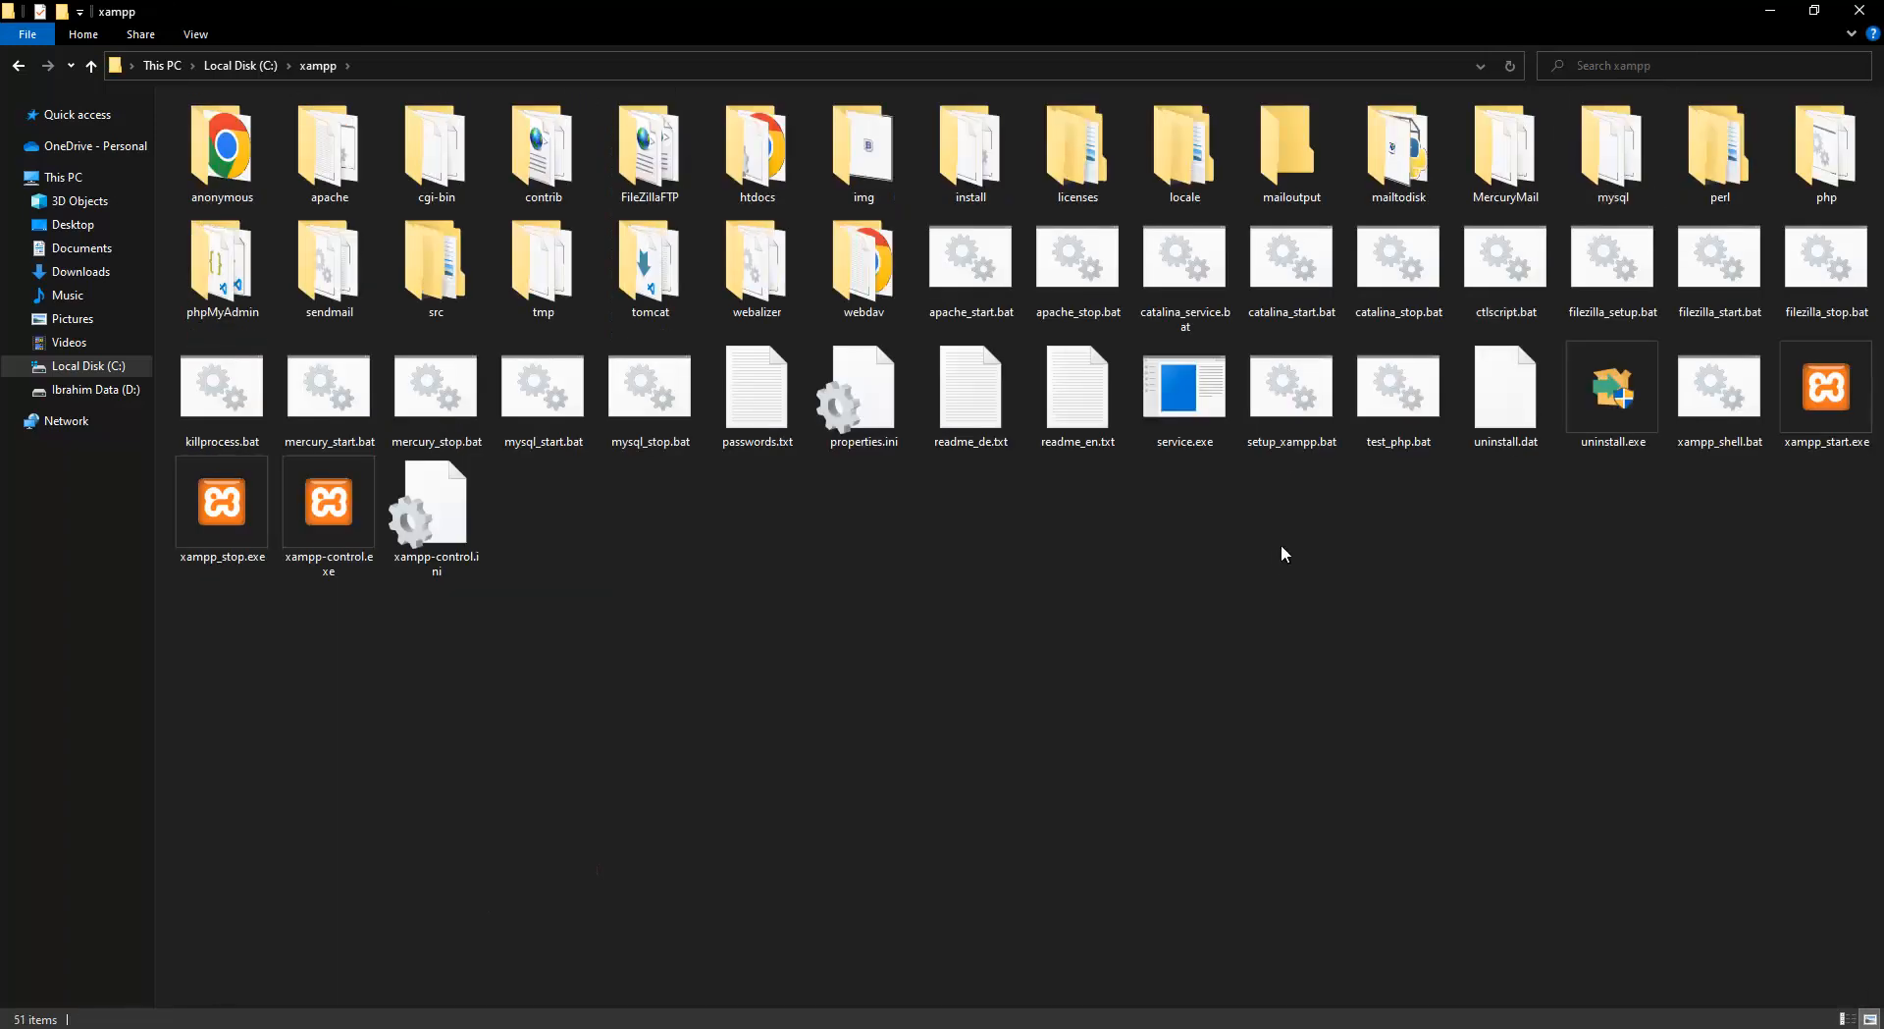
pyautogui.doubleClick(762, 176)
pyautogui.hotkey('ctrl', 'shift', '2')
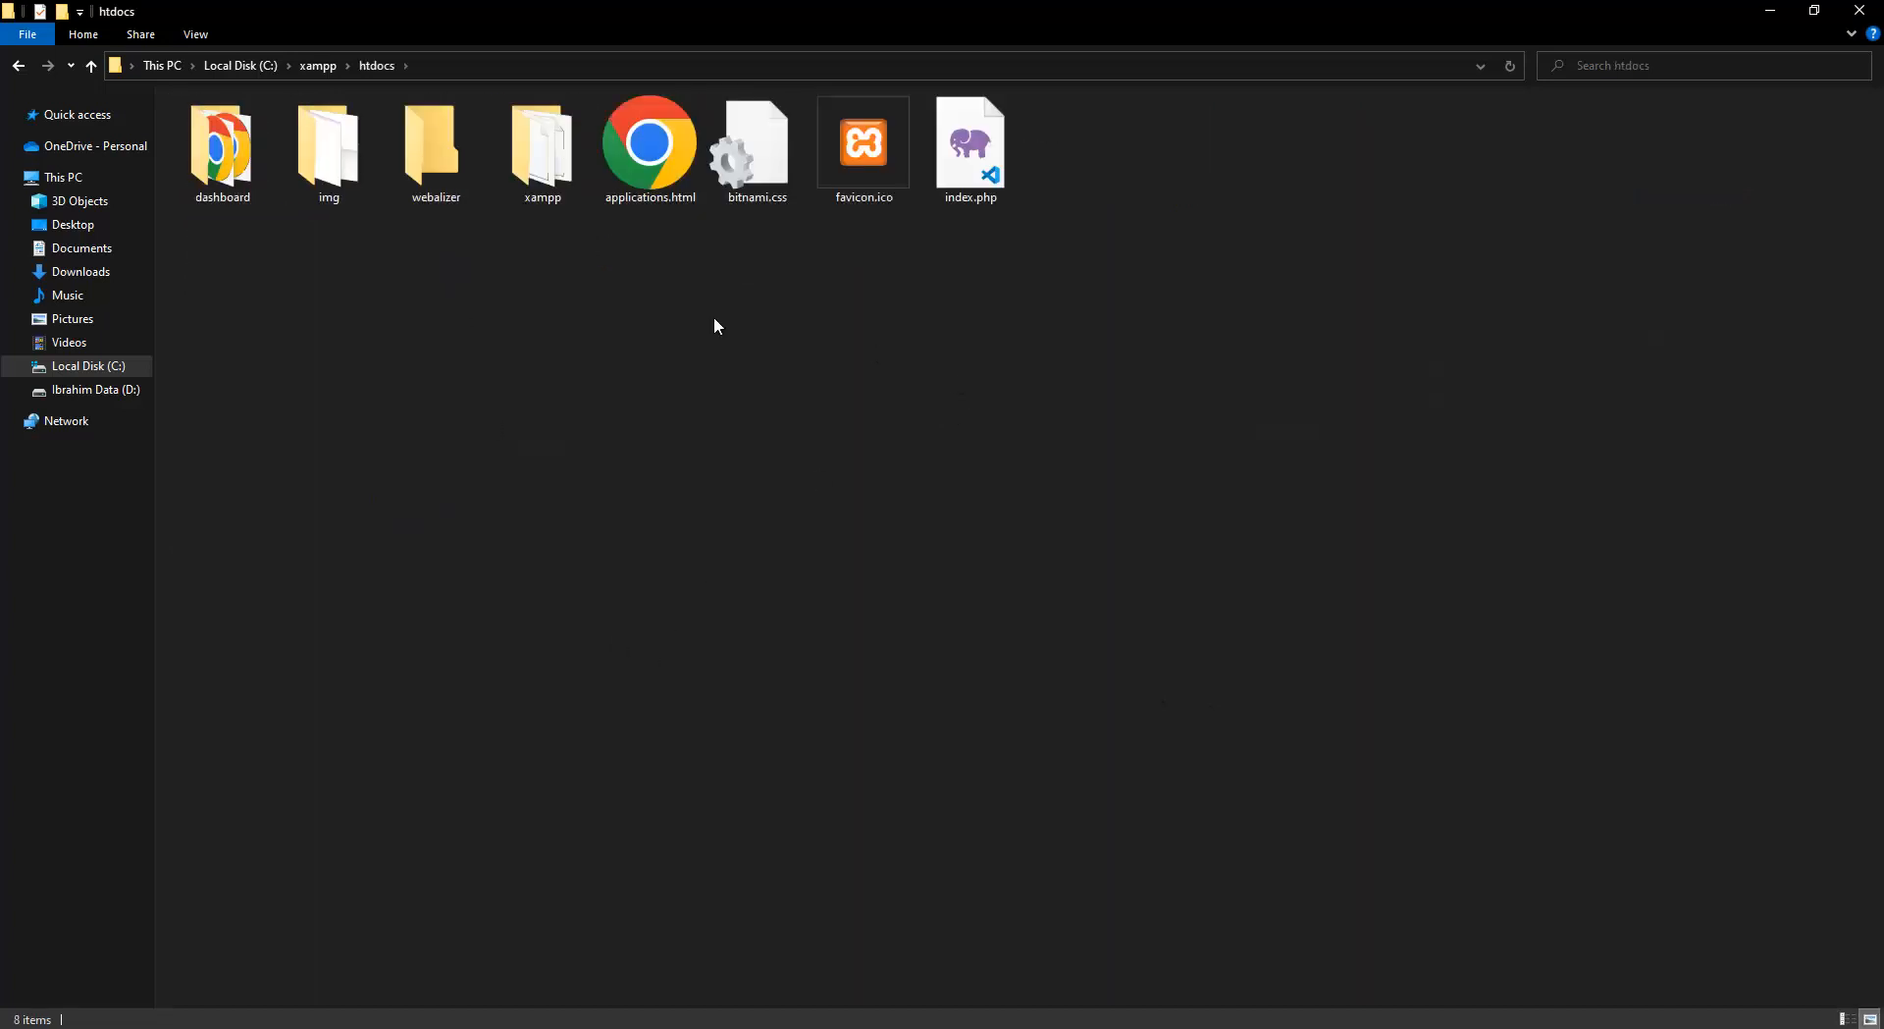